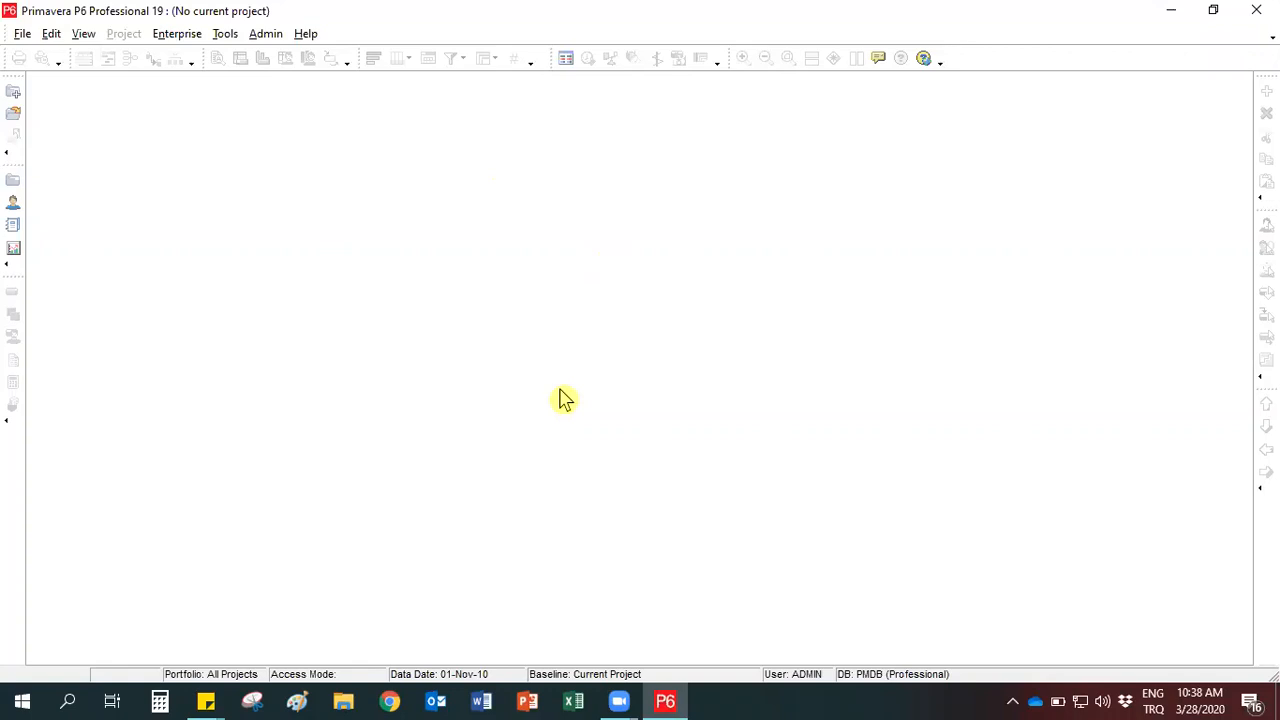
# - Display the list of all enterprise projects
pyautogui.click(158, 36)
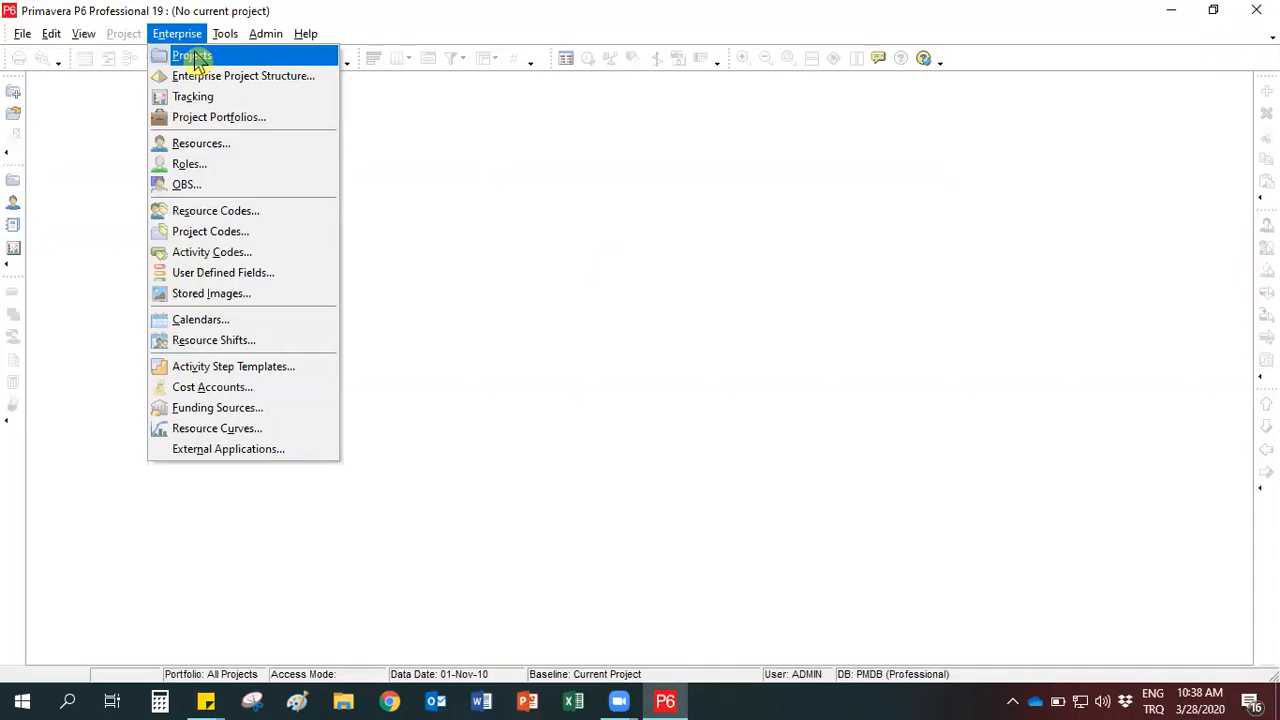
pyautogui.click(85, 220)
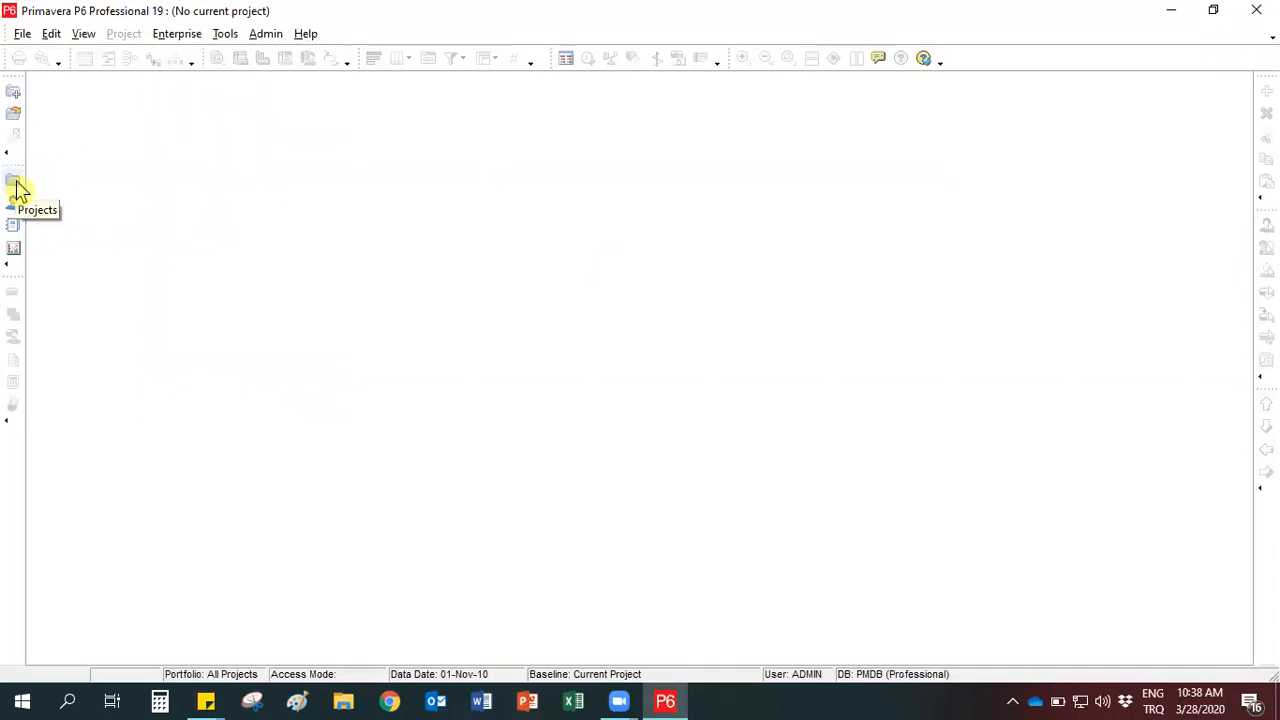
pyautogui.click(14, 183)
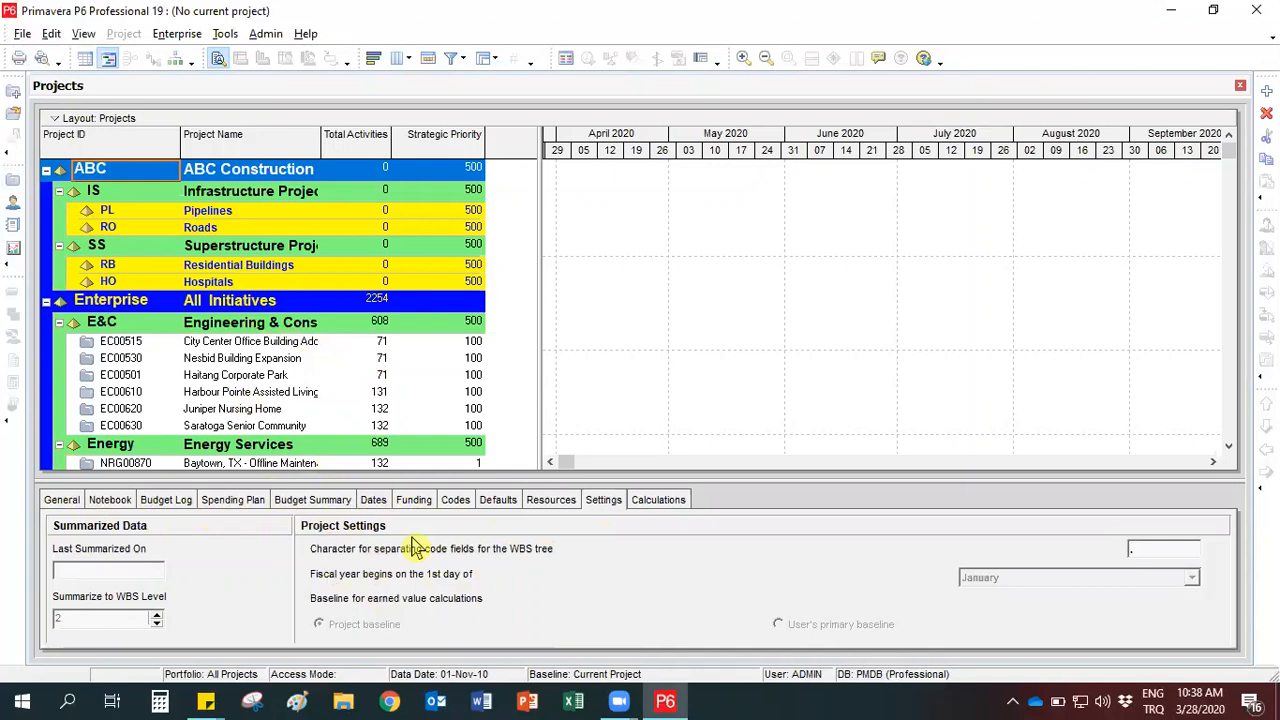
# - Review the general, date and default details of project EC00515, City Center Office Building Addition, in an enlarged details area
pyautogui.click(88, 343)
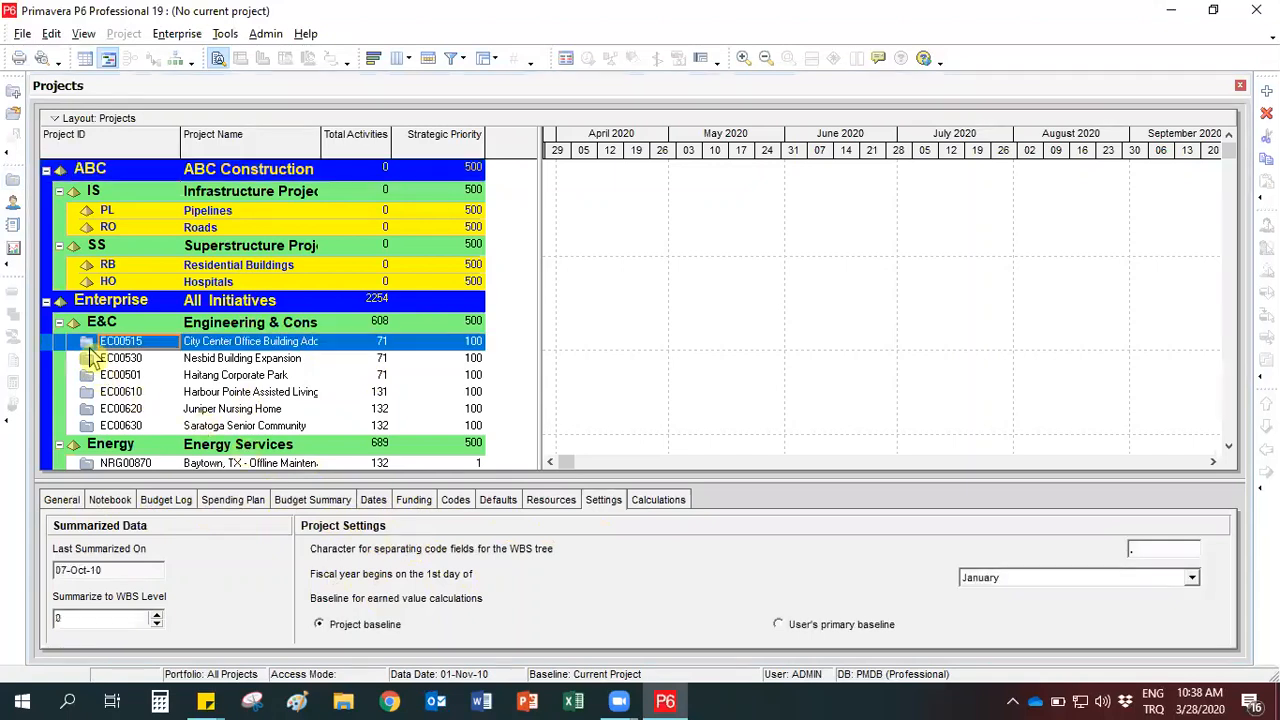
pyautogui.click(62, 500)
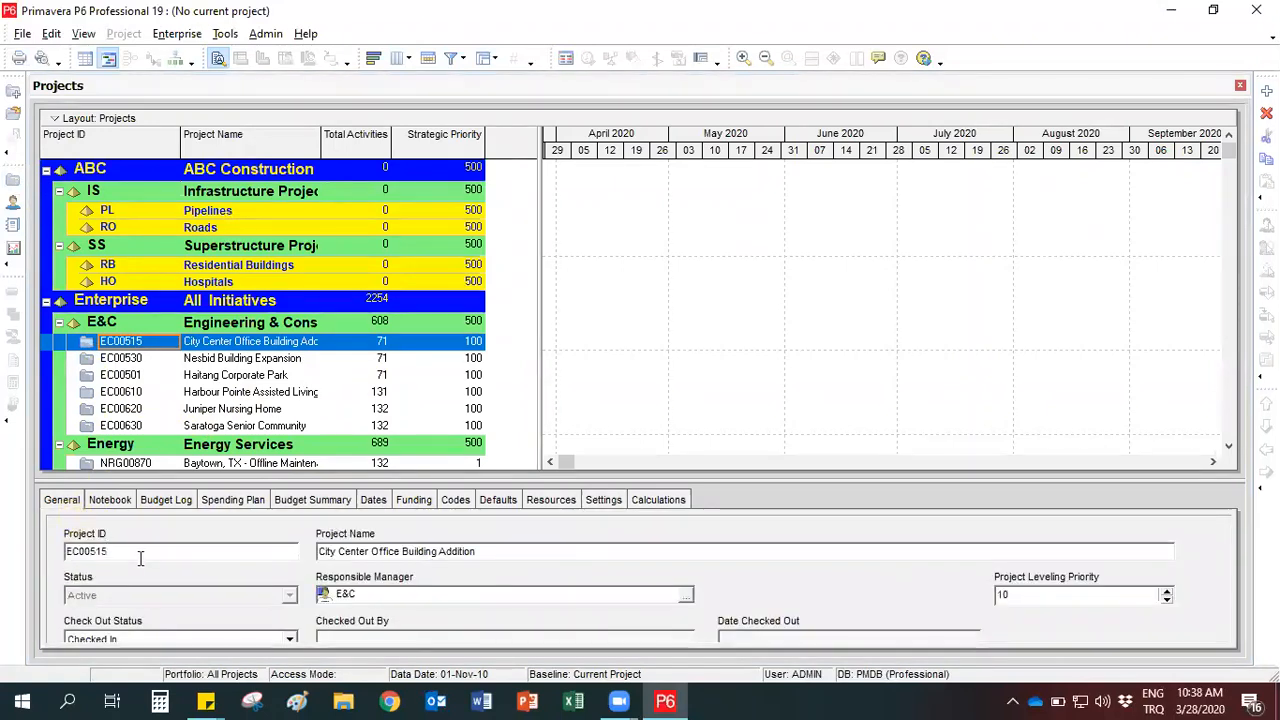
pyautogui.click(373, 503)
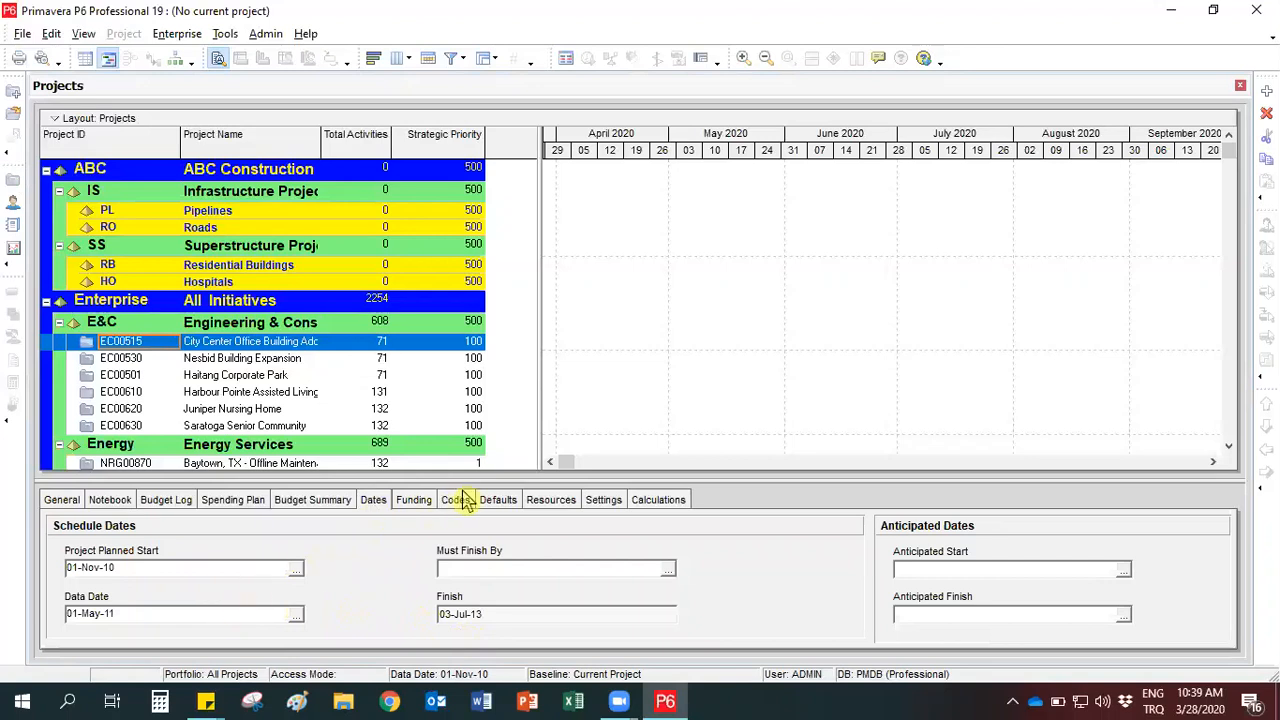
pyautogui.click(497, 508)
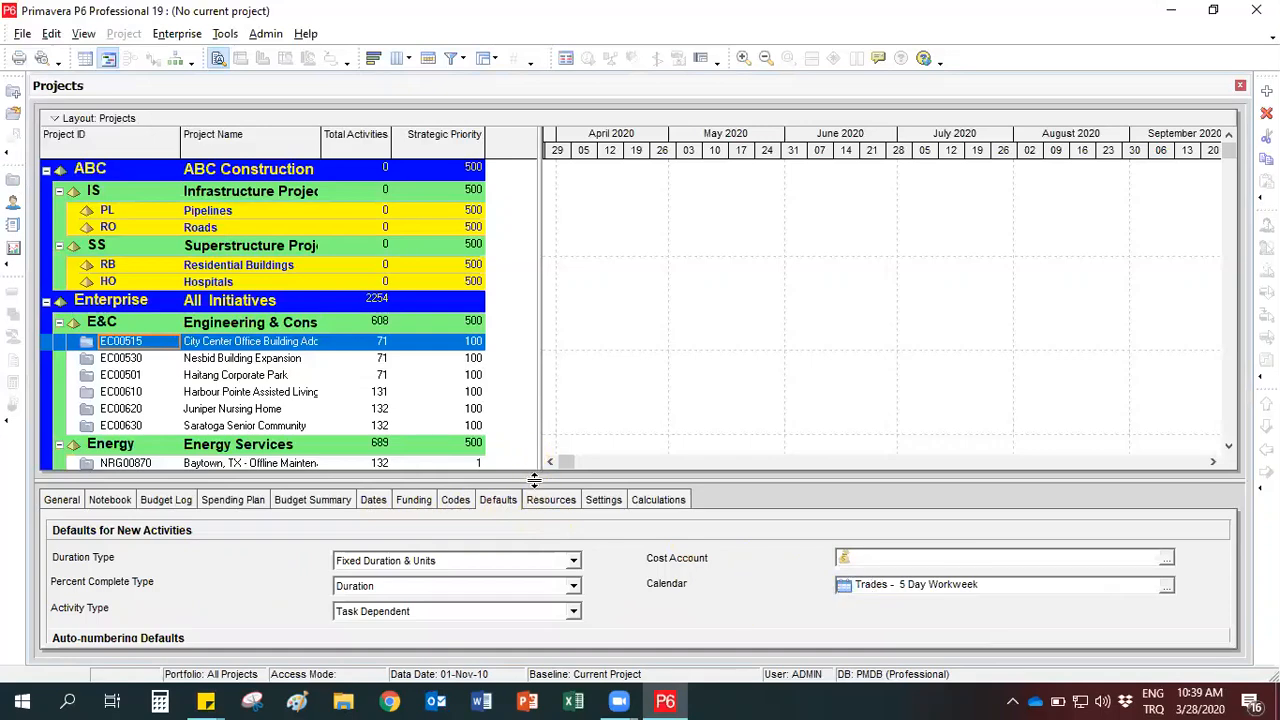
pyautogui.moveTo(538, 452); pyautogui.dragTo(545, 408)
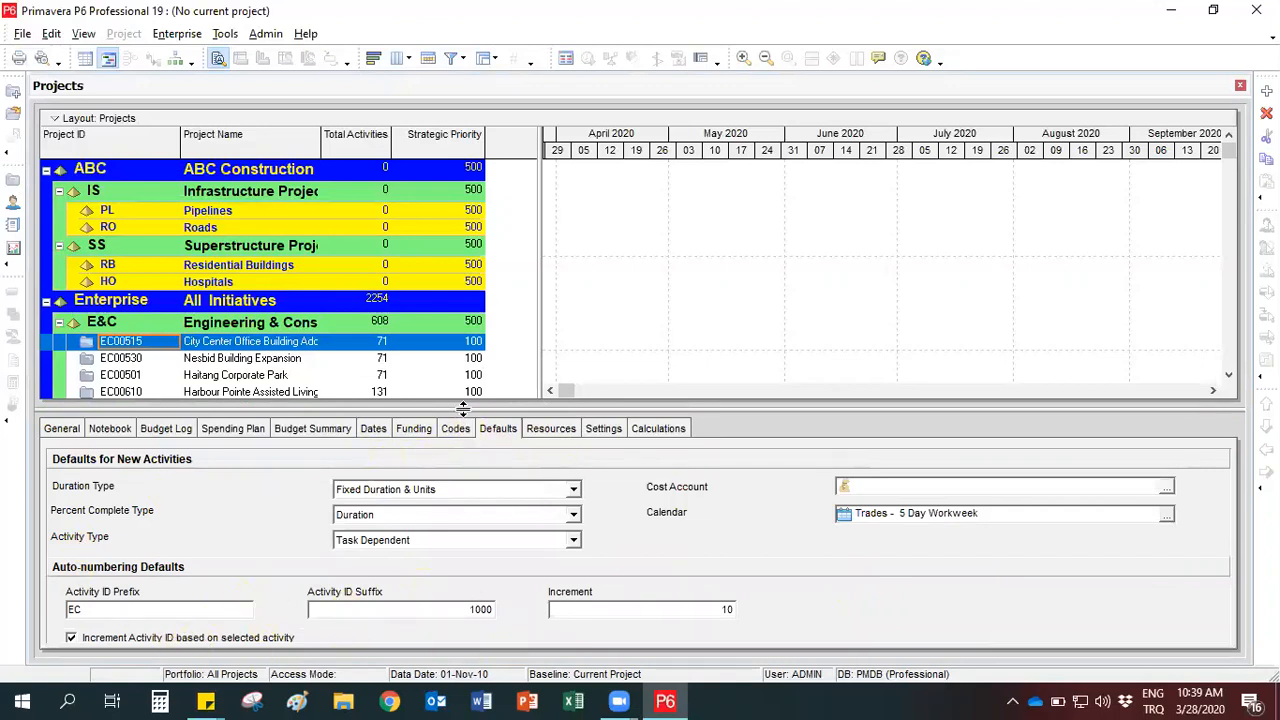
pyautogui.moveTo(464, 418); pyautogui.dragTo(466, 430)
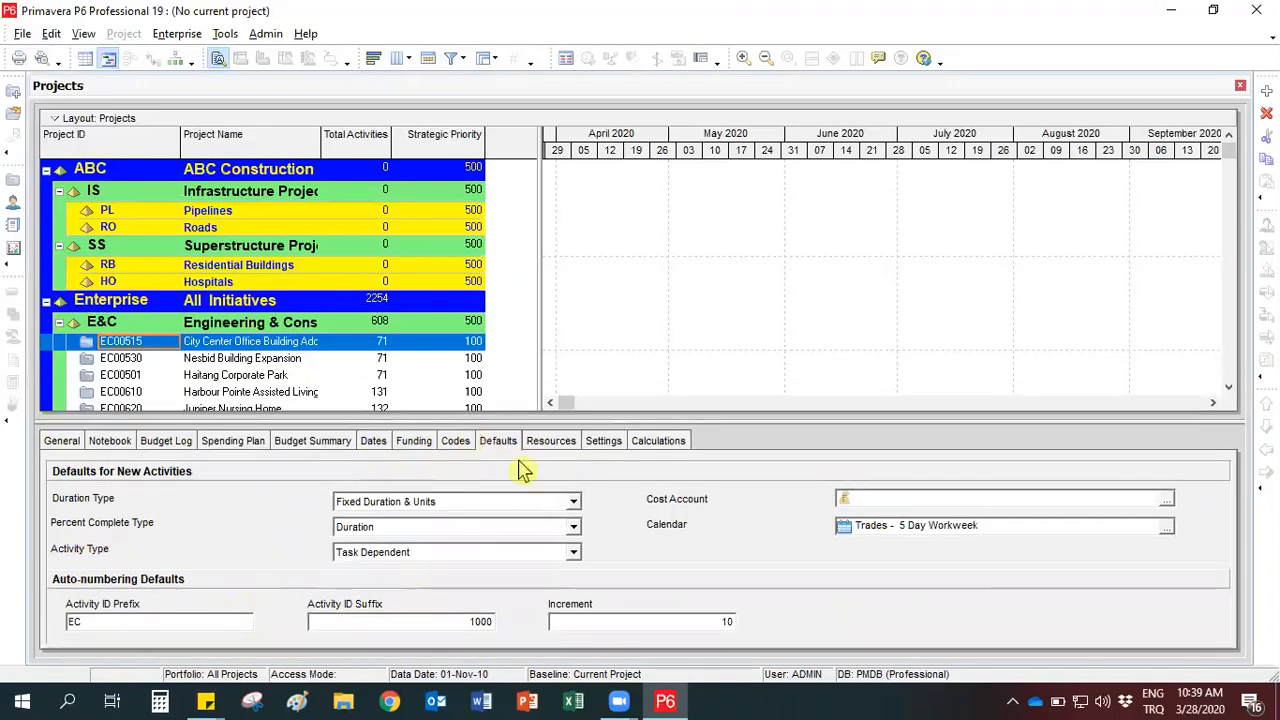
# - Review the settings and calculation options of project EC00515, and shrink the details area again
pyautogui.click(604, 441)
pyautogui.click(651, 450)
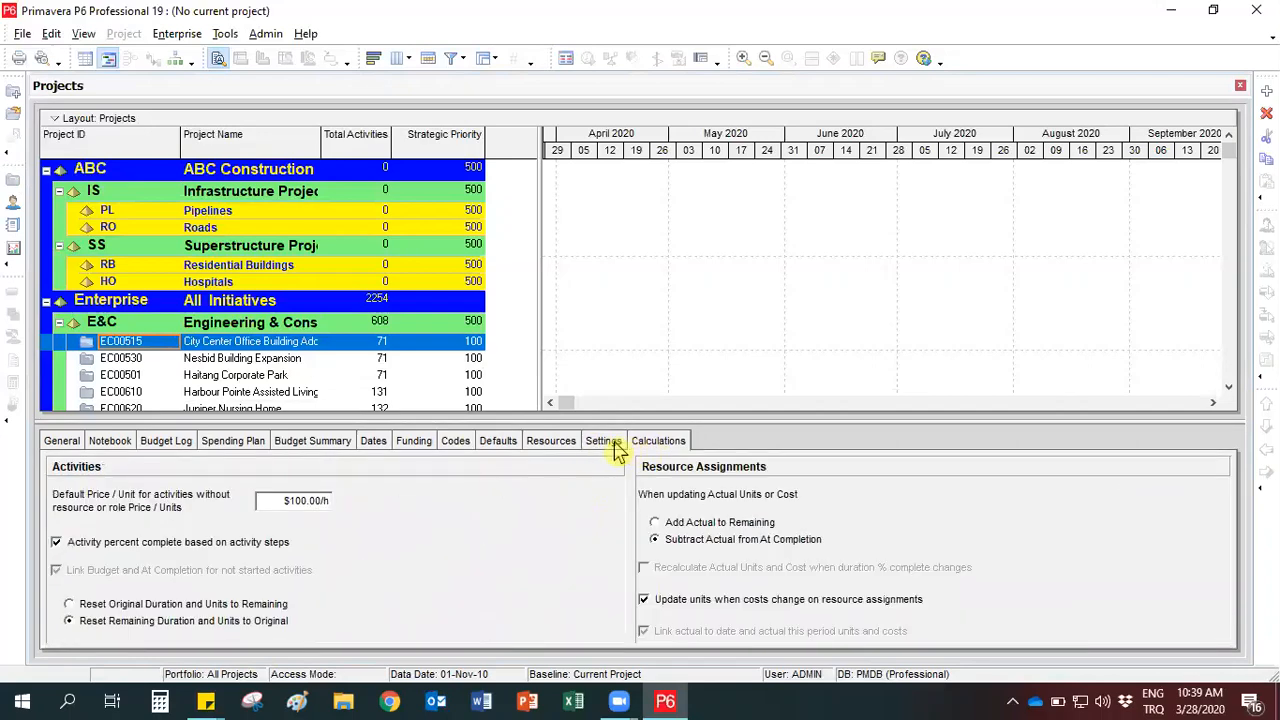
pyautogui.click(612, 445)
pyautogui.click(651, 450)
pyautogui.moveTo(348, 424); pyautogui.dragTo(354, 481)
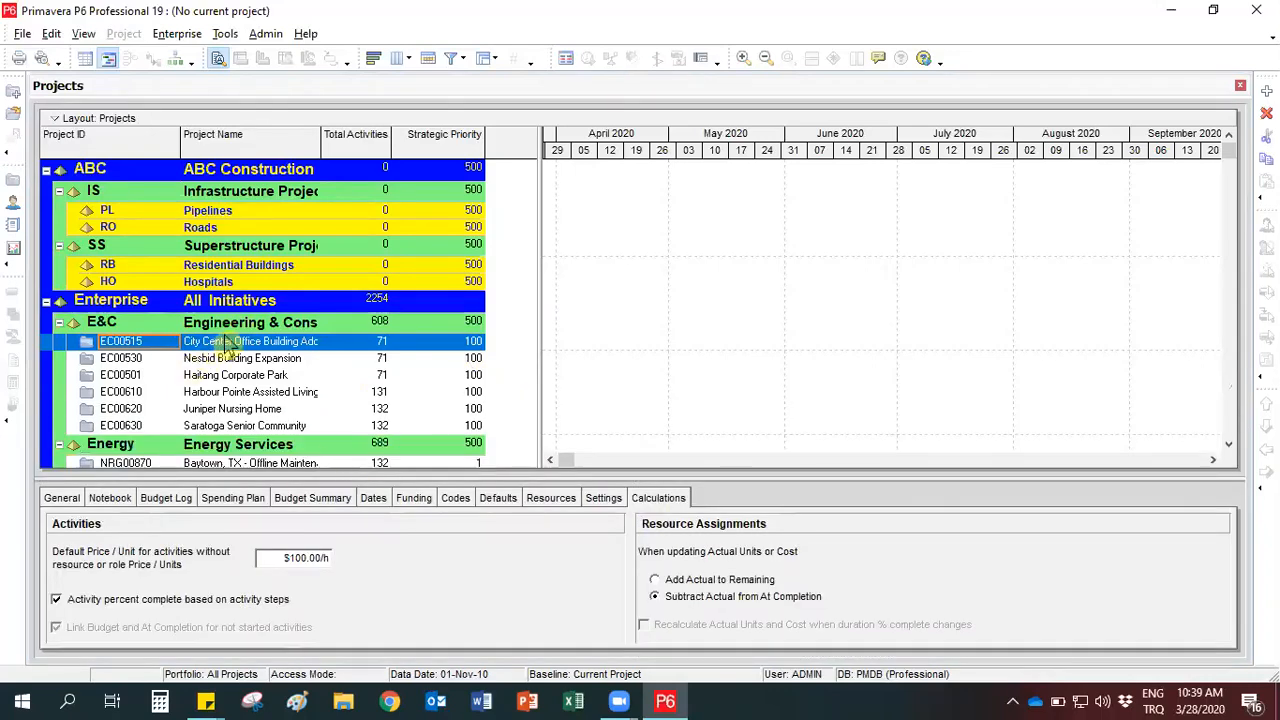
# - Open project EC00515, City Center Office Building Addition, and expand its activities down to Assemble Technical Data for Heat Pump (EC1050)
pyautogui.rightClick(229, 352)
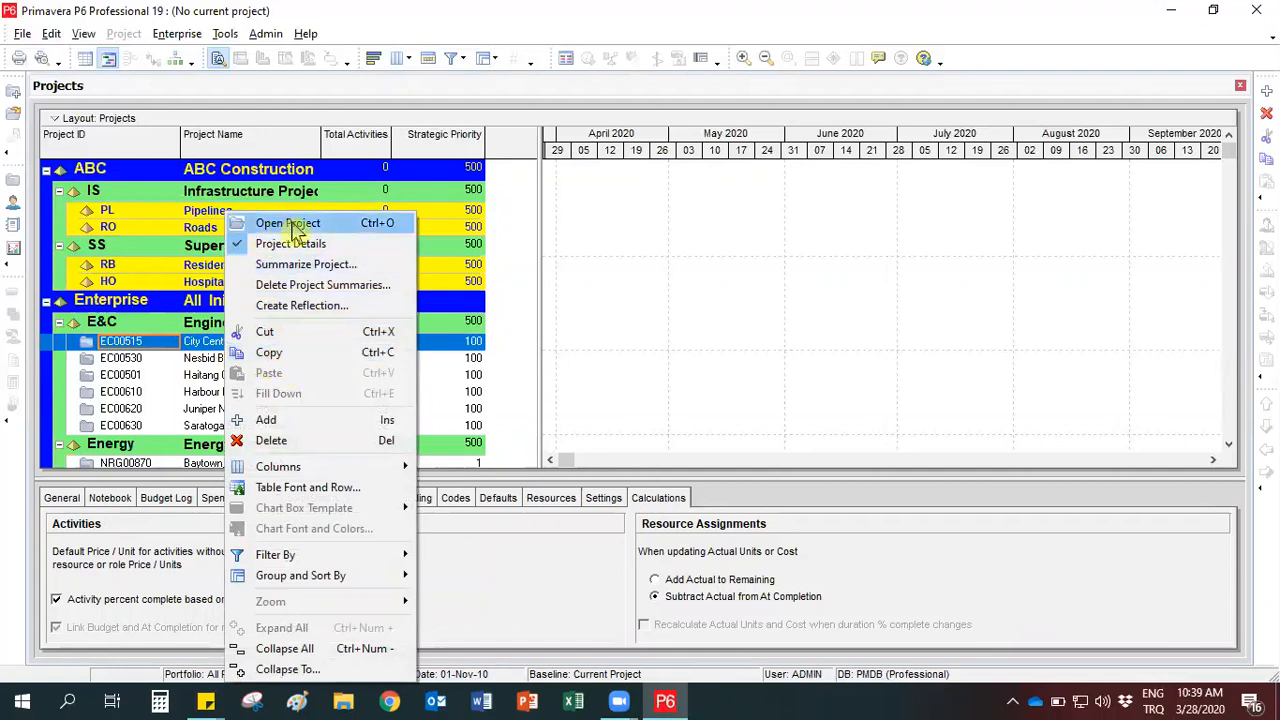
pyautogui.click(21, 35)
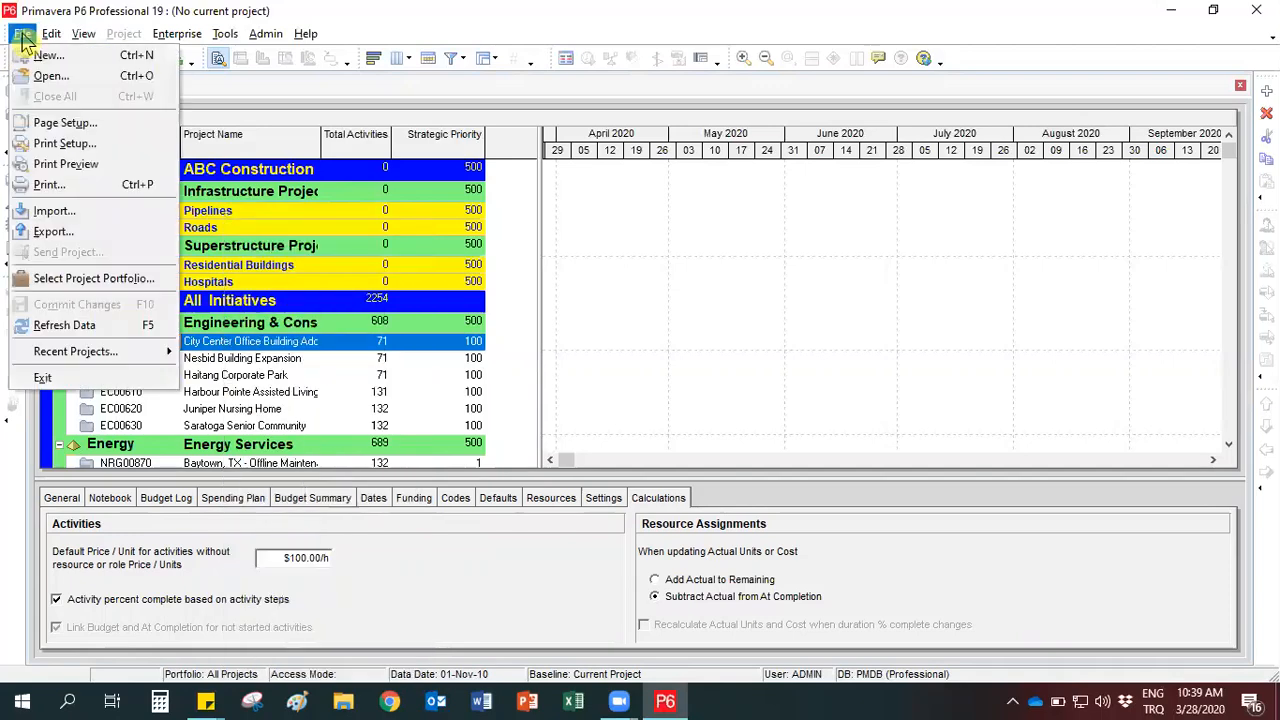
pyautogui.click(47, 80)
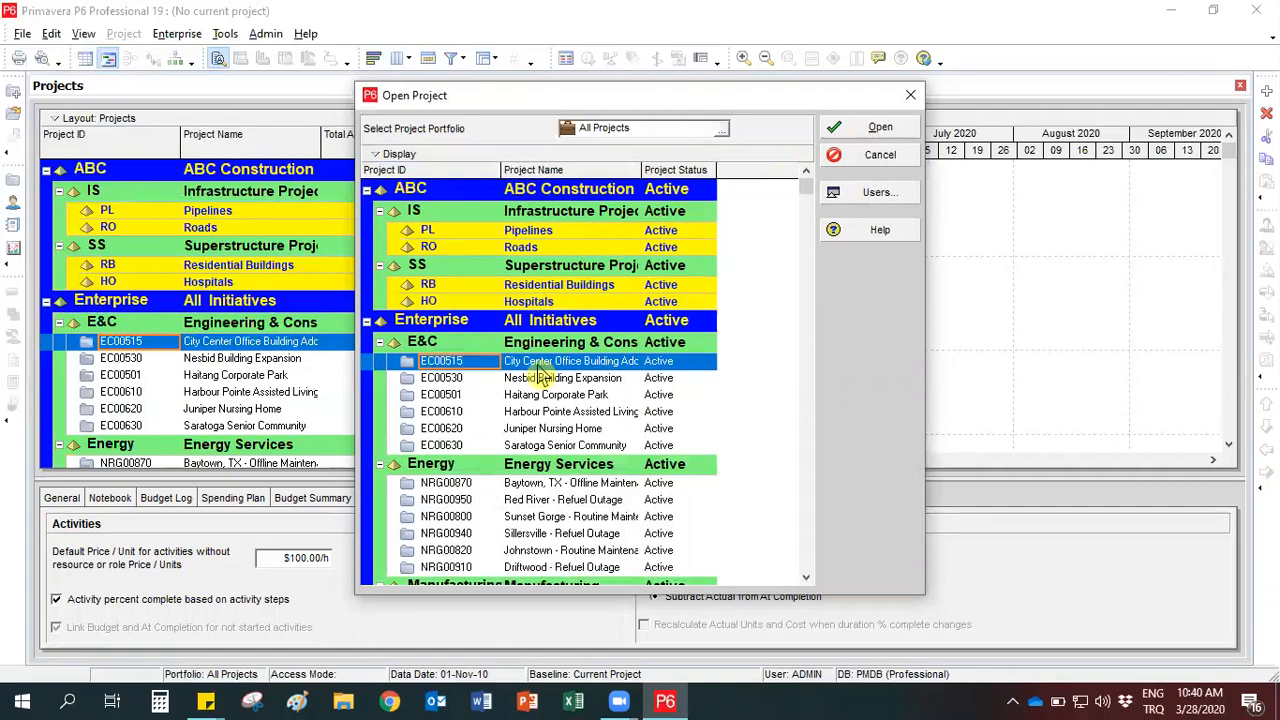
pyautogui.doubleClick(537, 364)
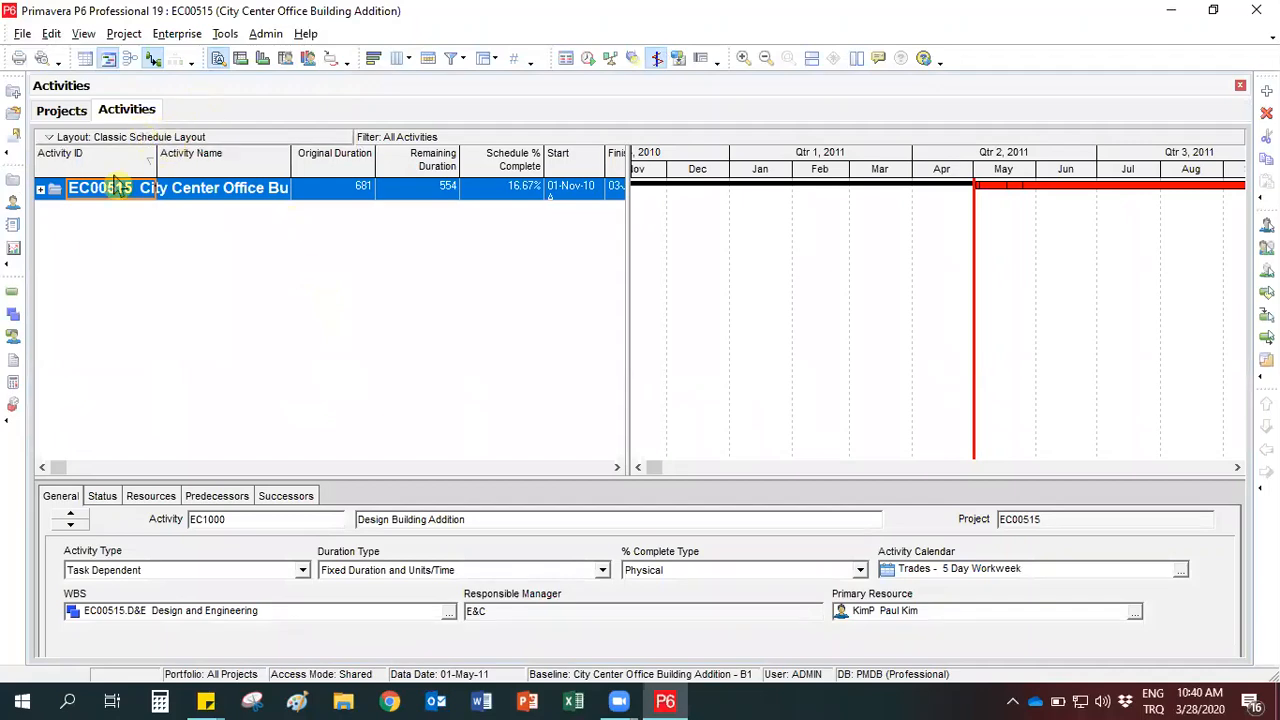
pyautogui.click(41, 189)
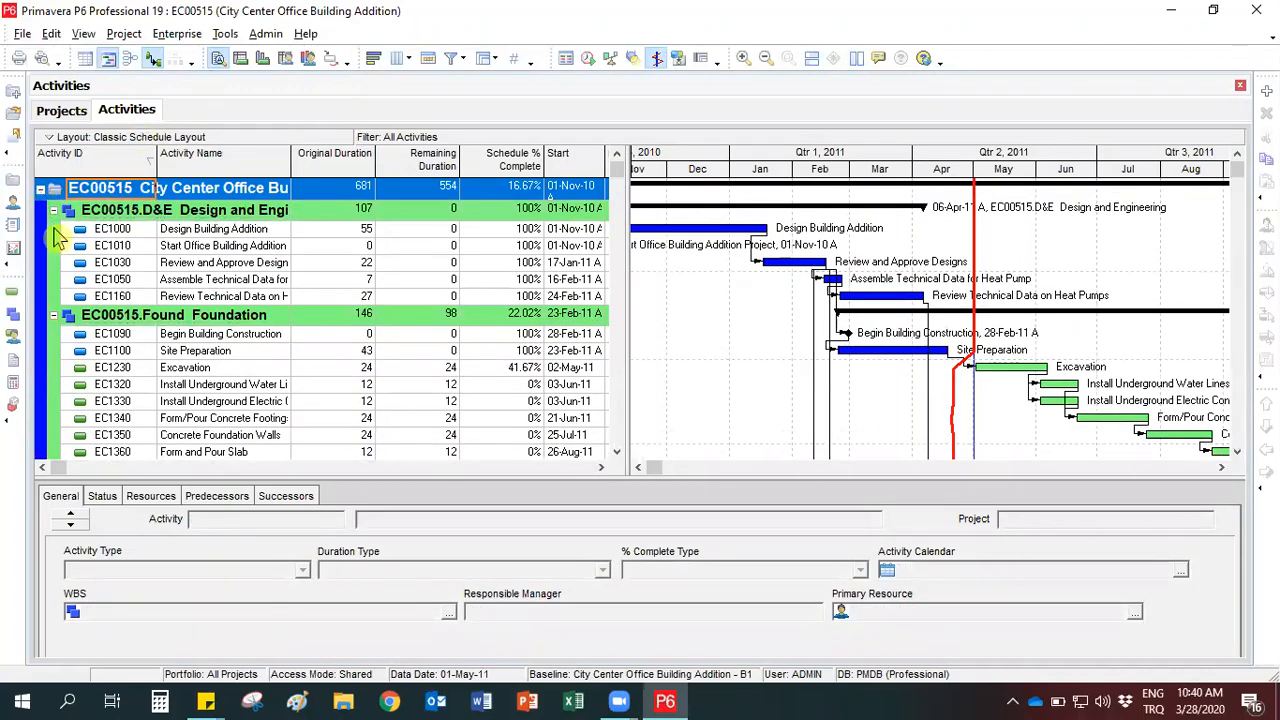
pyautogui.click(112, 280)
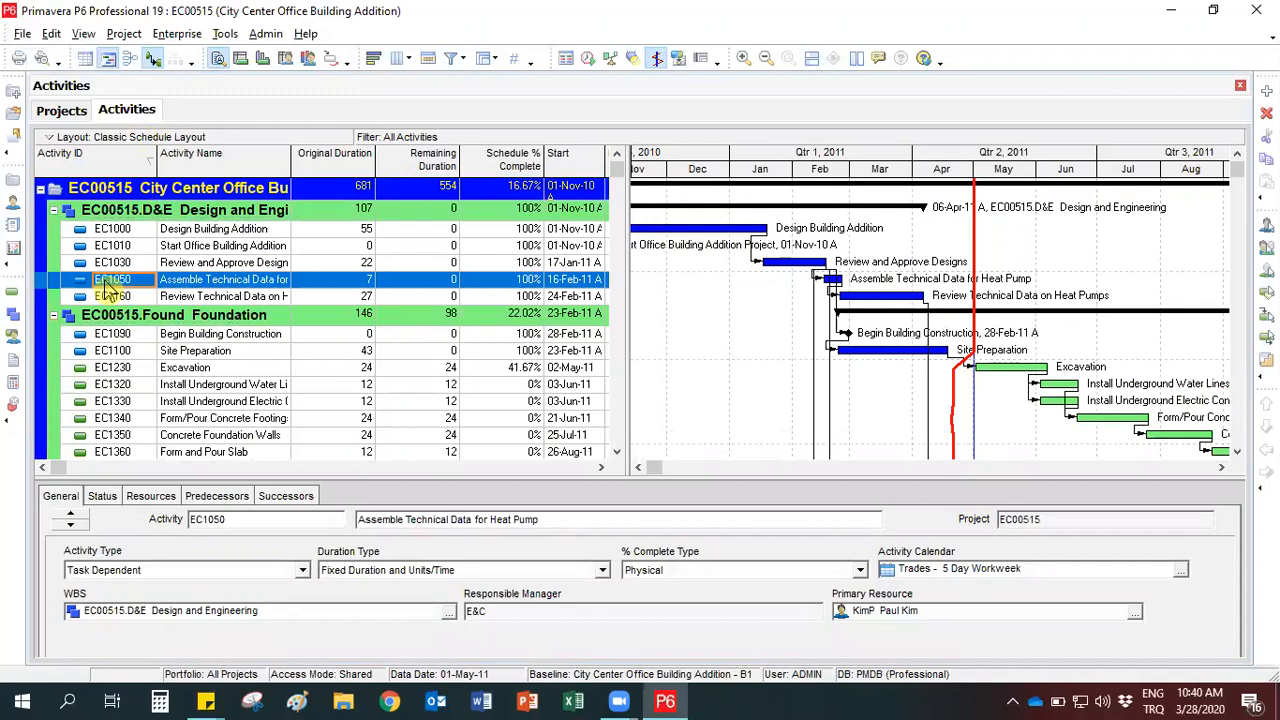
# - Check which users have project EC00515 open, without opening another project
pyautogui.click(22, 38)
pyautogui.click(50, 76)
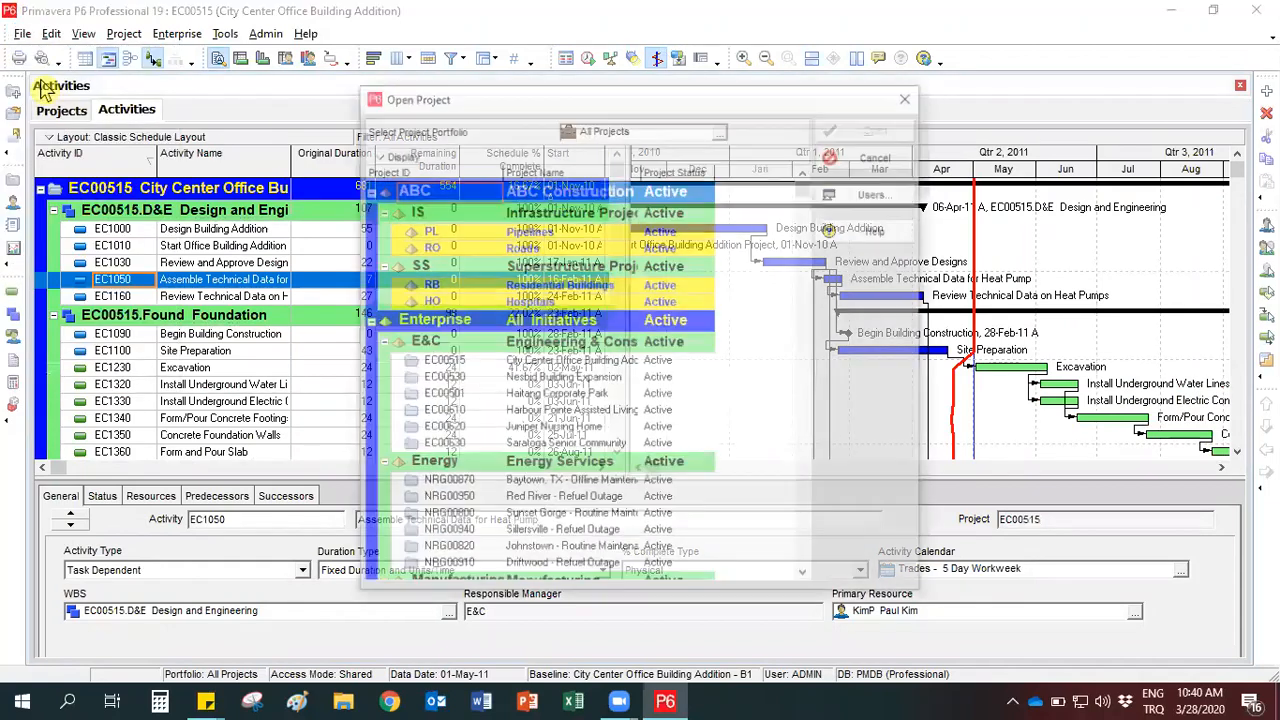
pyautogui.moveTo(457, 100); pyautogui.dragTo(350, 103)
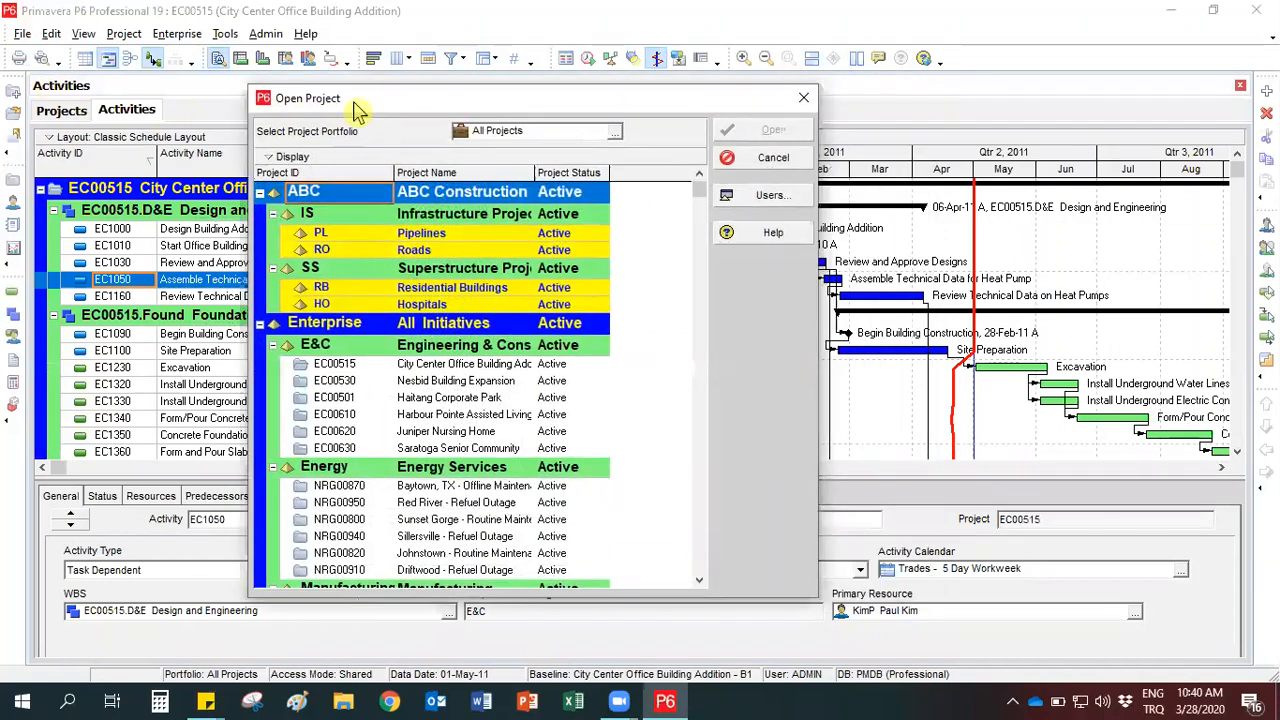
pyautogui.click(345, 367)
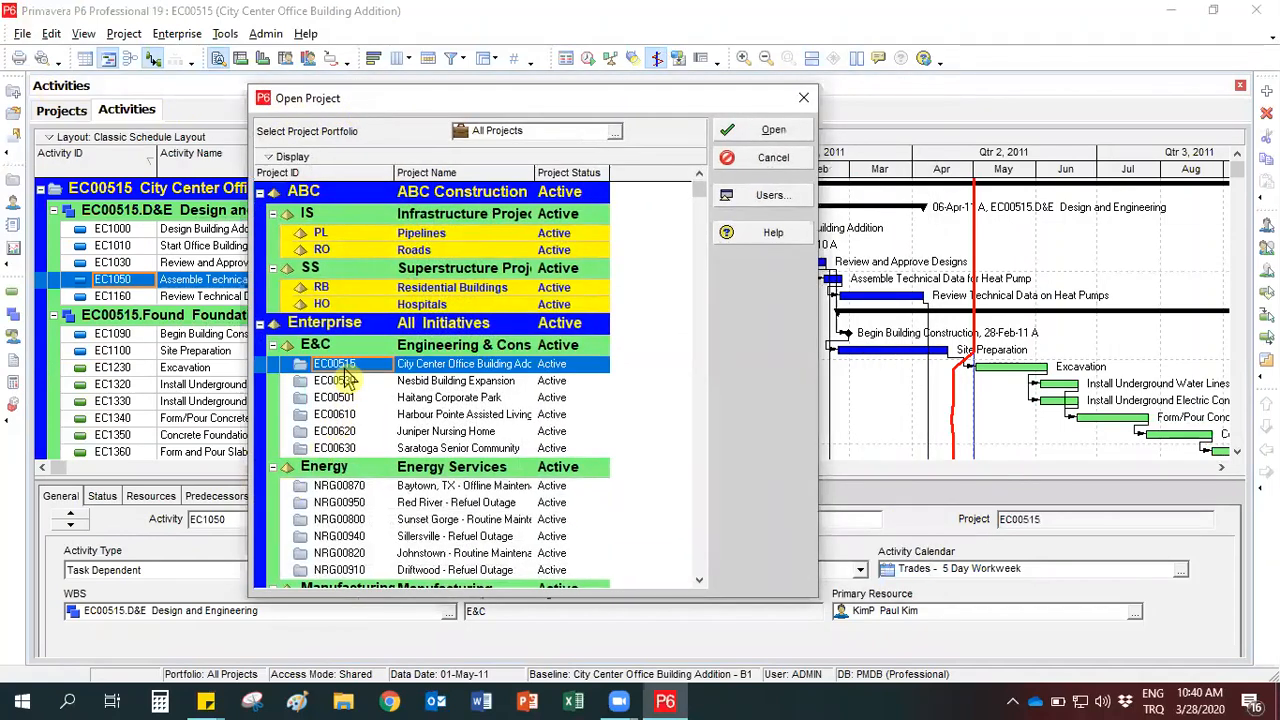
pyautogui.click(740, 200)
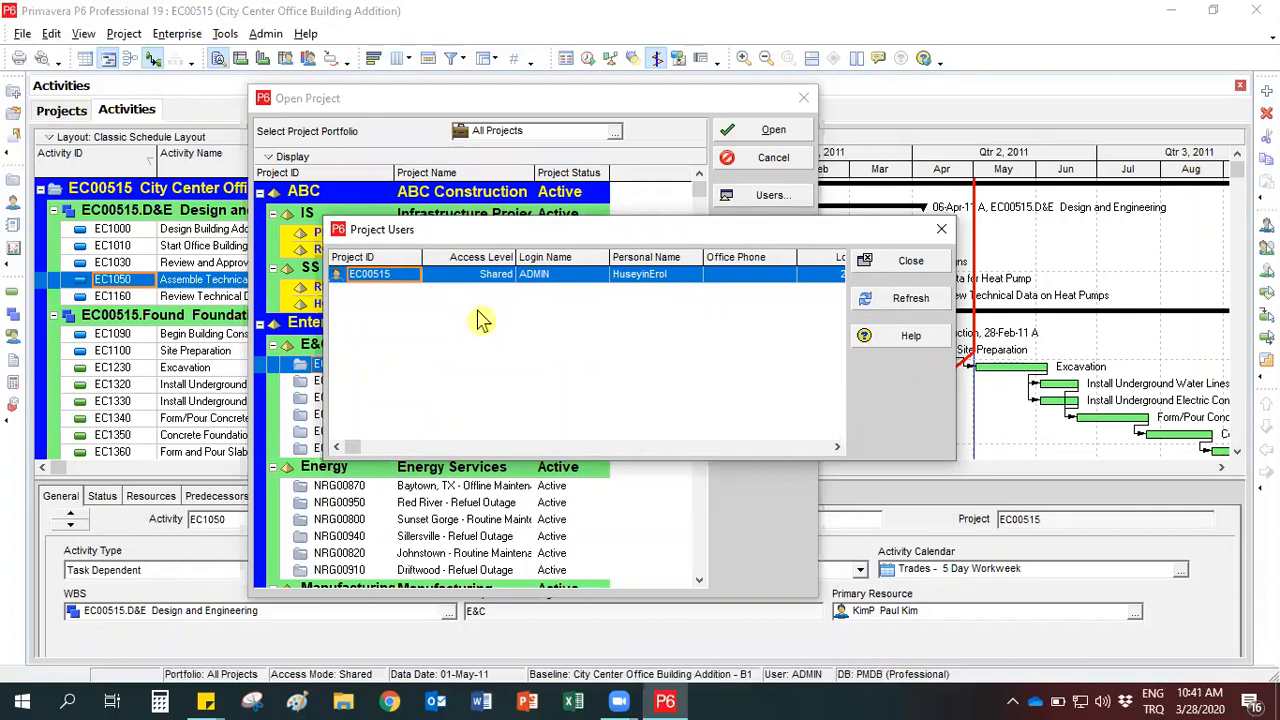
pyautogui.click(908, 261)
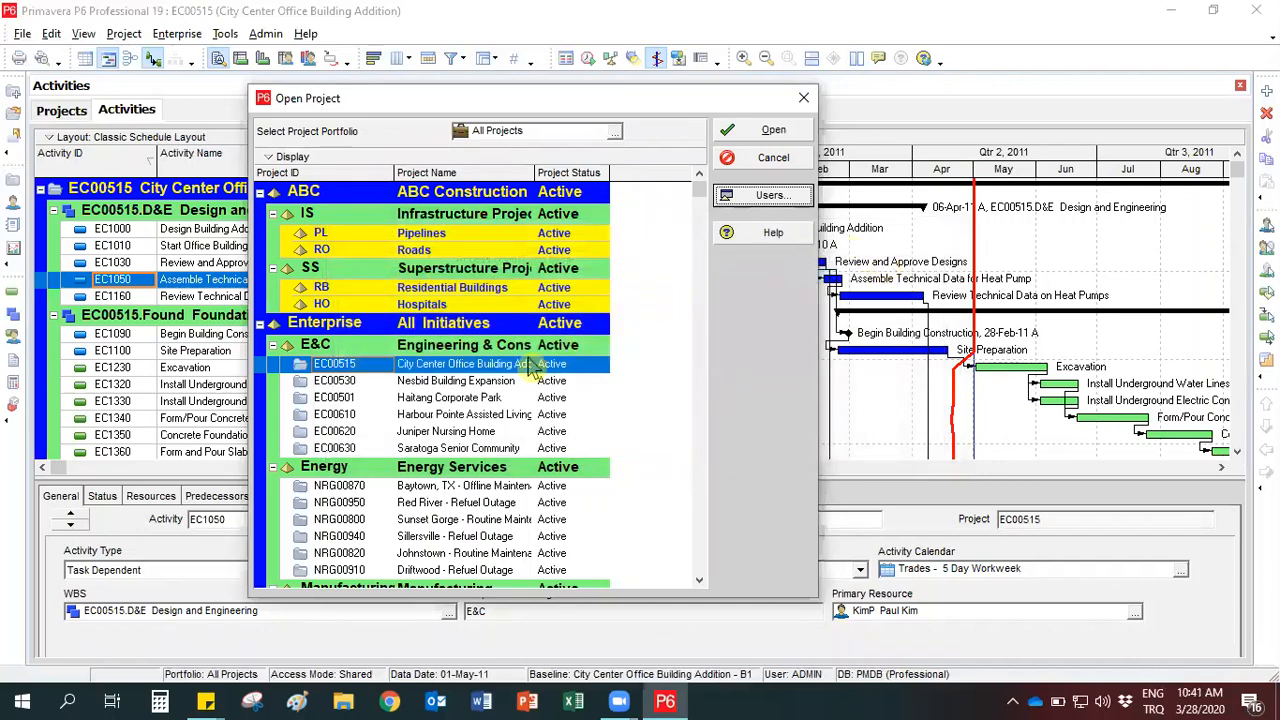
pyautogui.click(803, 97)
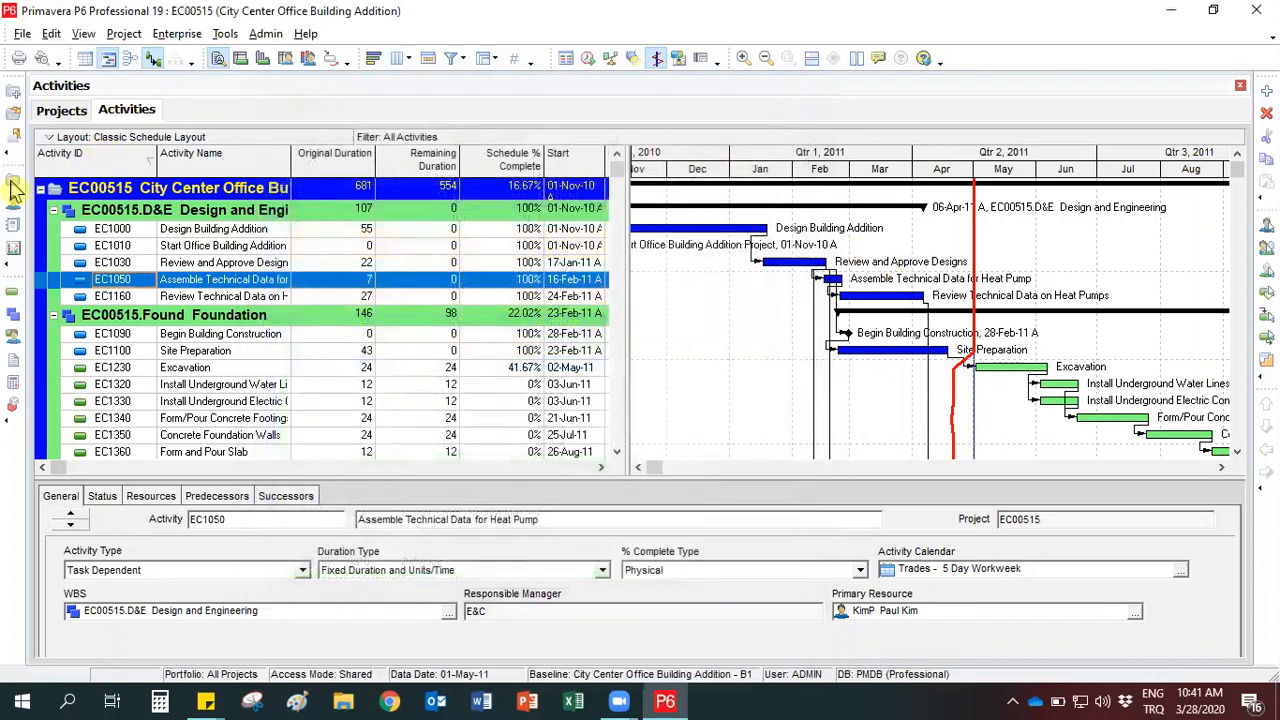
# - Open projects EC00515, EC00501 and EC00620 together from the projects list
pyautogui.click(52, 116)
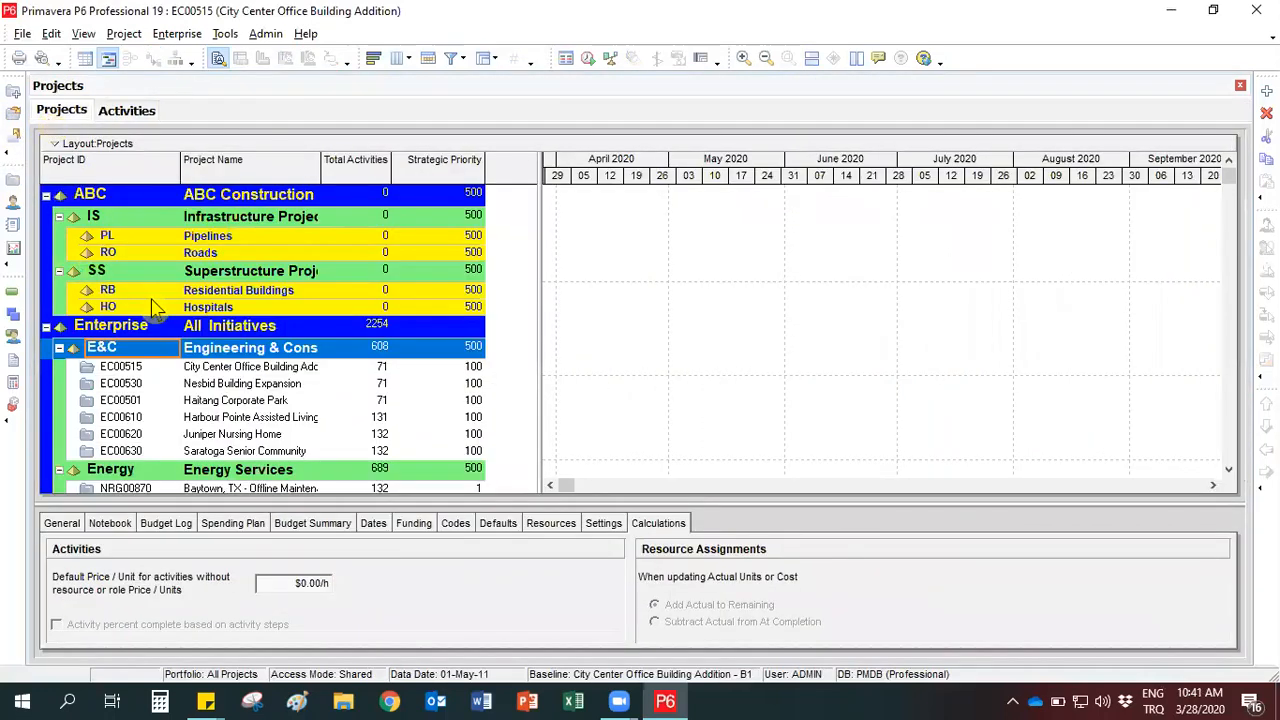
pyautogui.click(155, 368)
pyautogui.keyDown('ctrl'); pyautogui.click(140, 402); pyautogui.keyUp('ctrl')
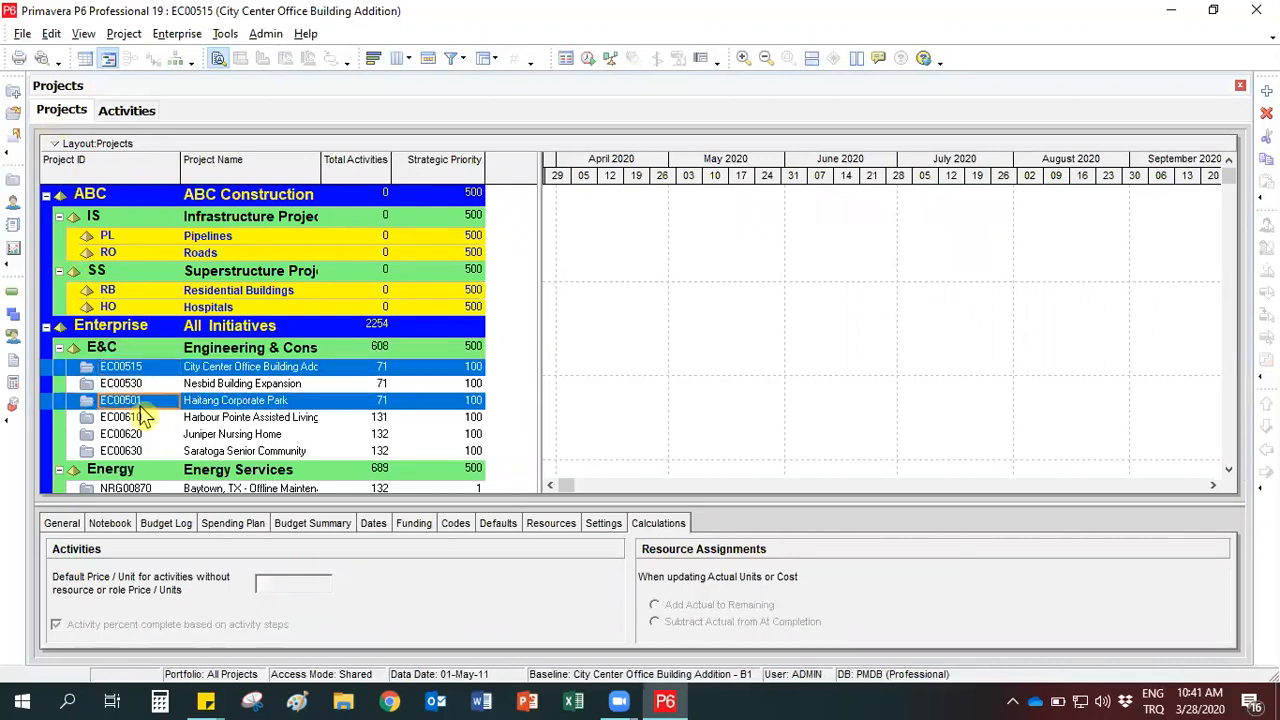
pyautogui.keyDown('ctrl'); pyautogui.click(141, 436); pyautogui.keyUp('ctrl')
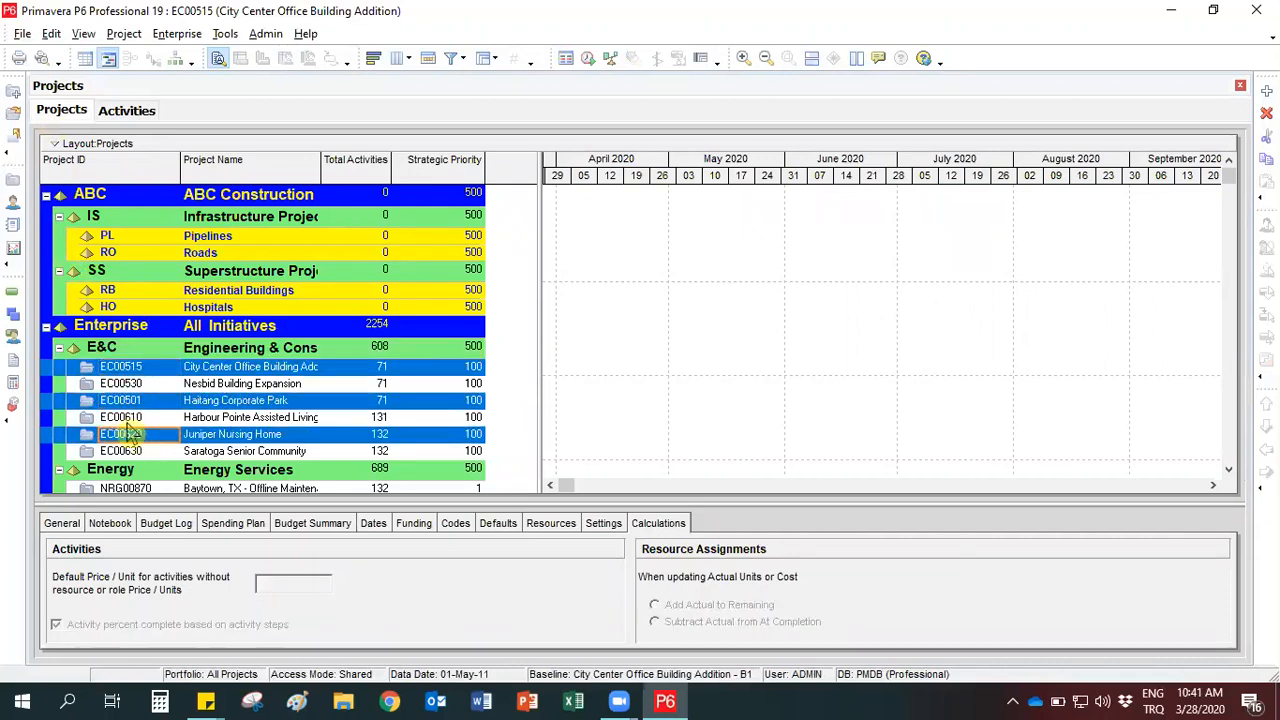
pyautogui.rightClick(135, 369)
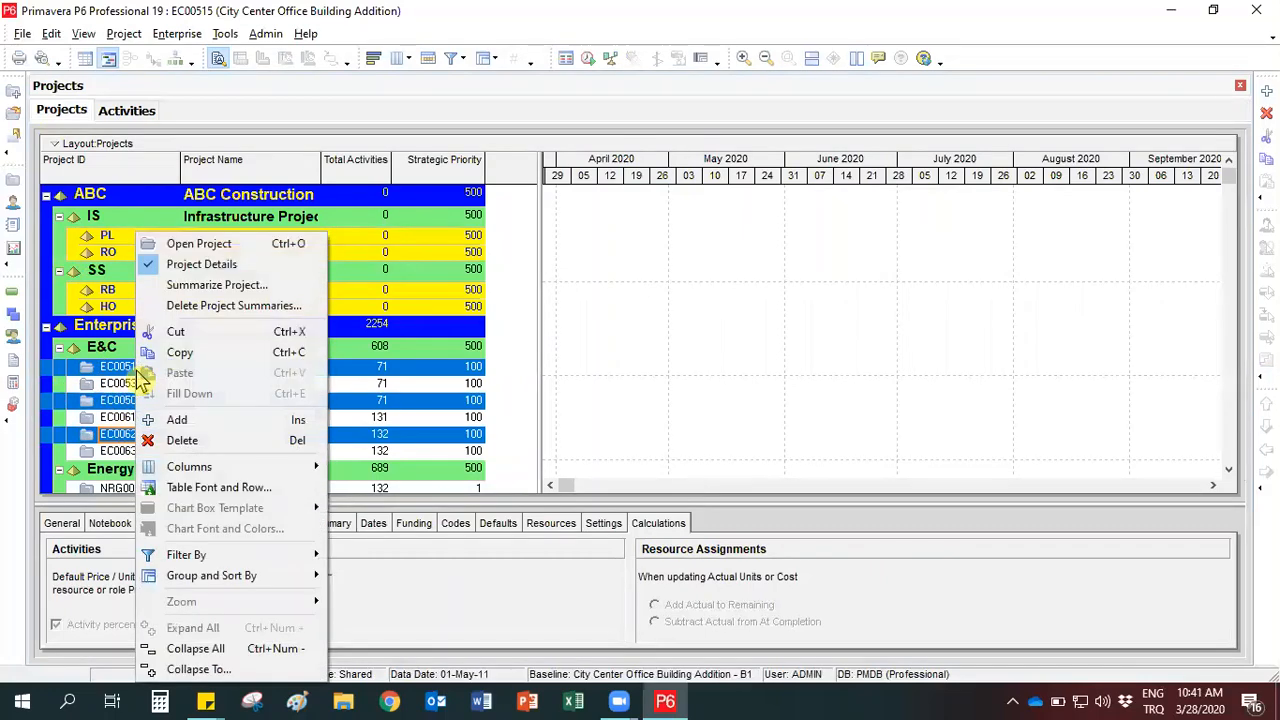
pyautogui.click(193, 246)
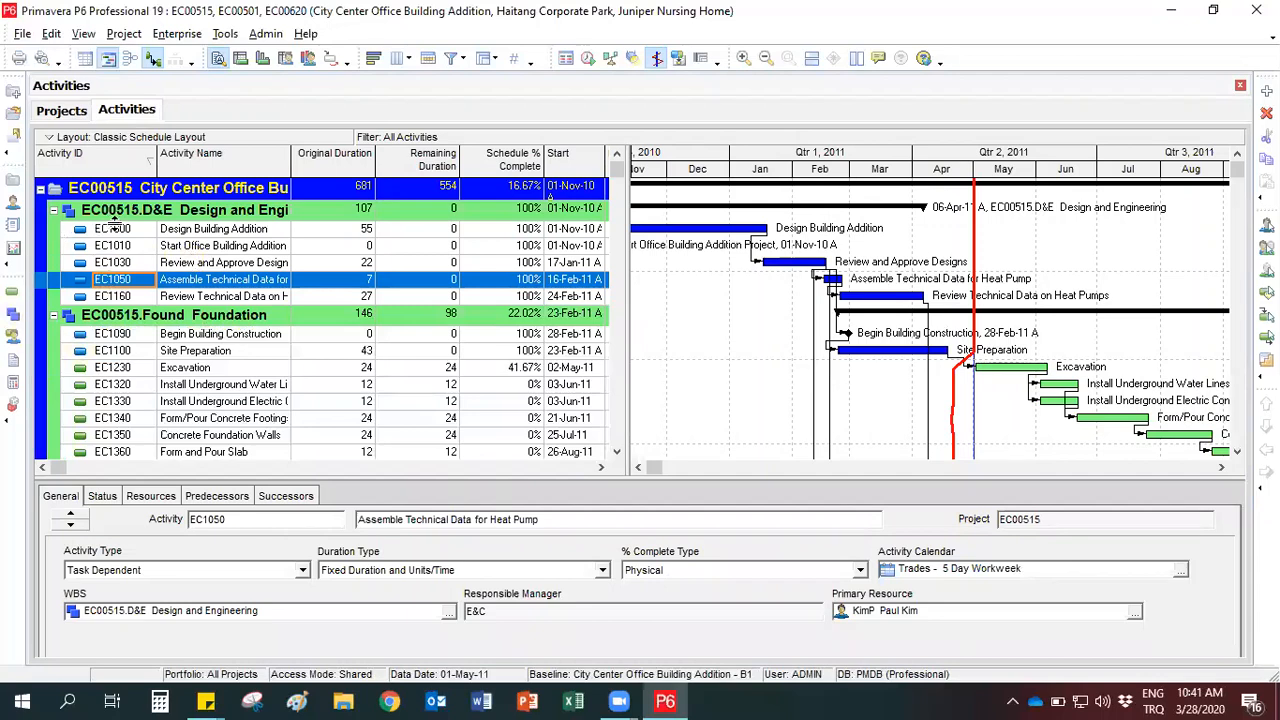
# - Inspect the activities of Haitang Corporate Park and Juniper Nursing Home, leaving all three open projects collapsed
pyautogui.click(40, 188)
pyautogui.click(40, 211)
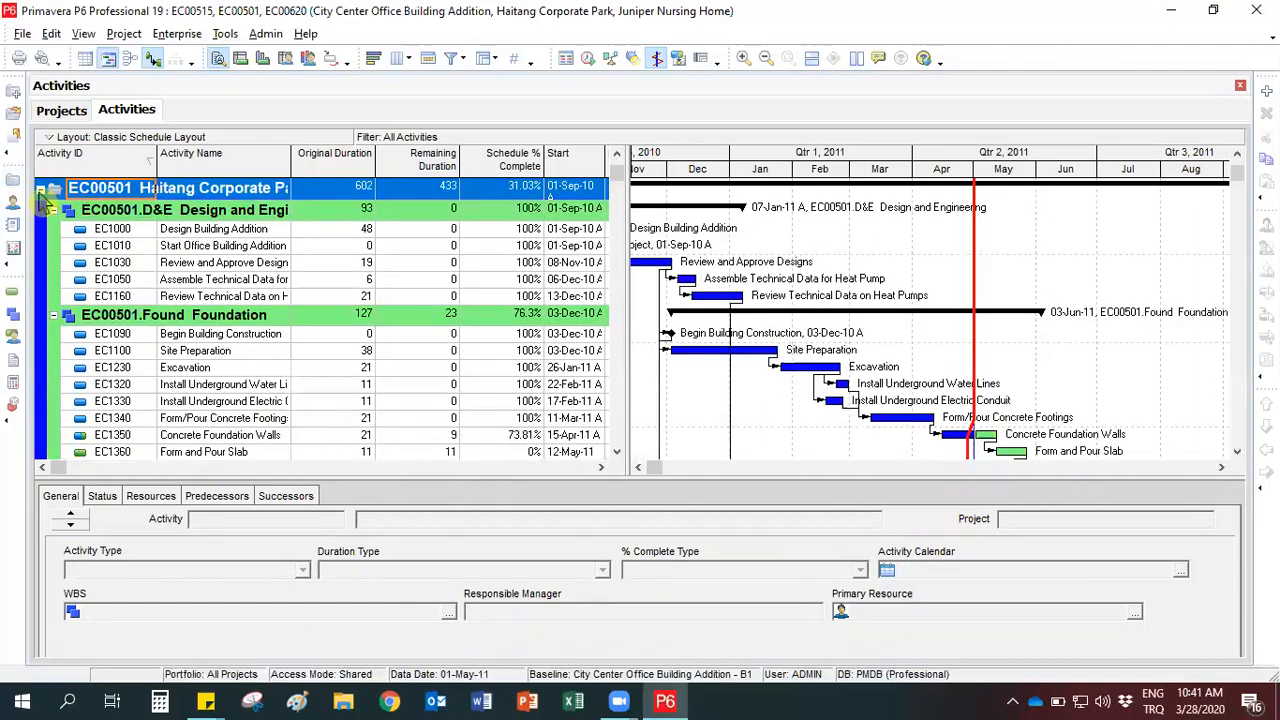
pyautogui.click(40, 188)
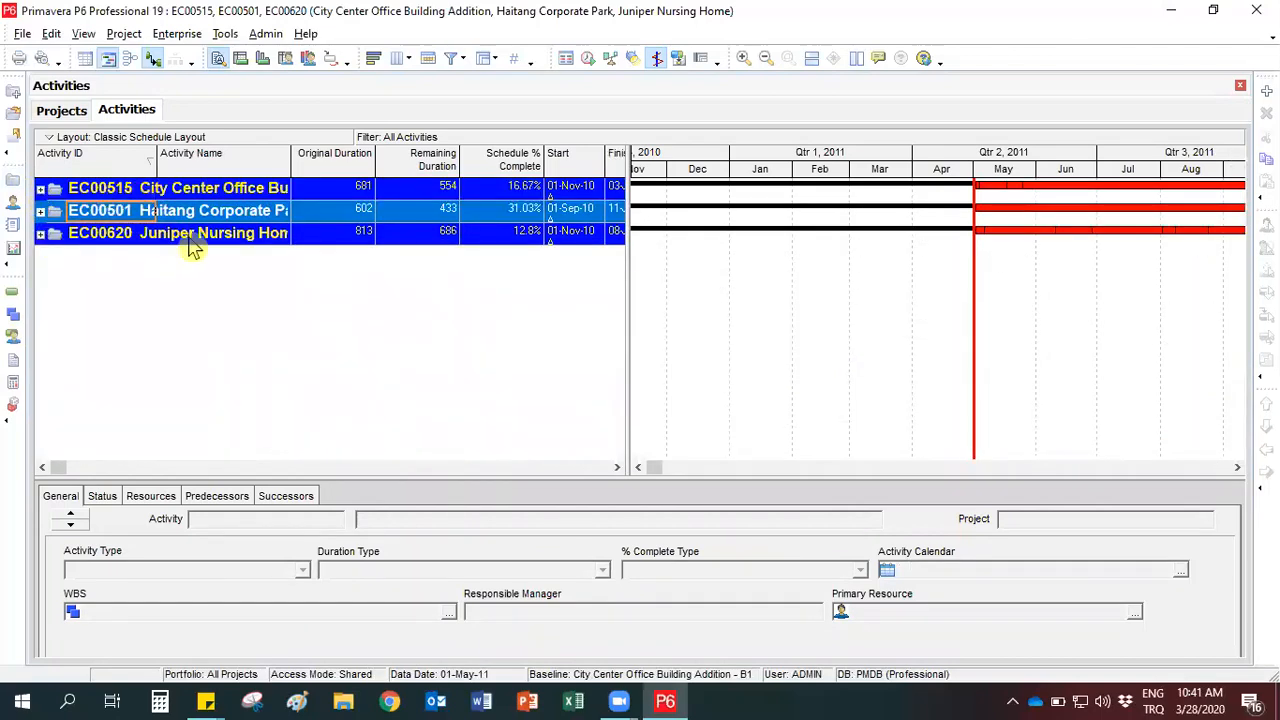
pyautogui.click(40, 233)
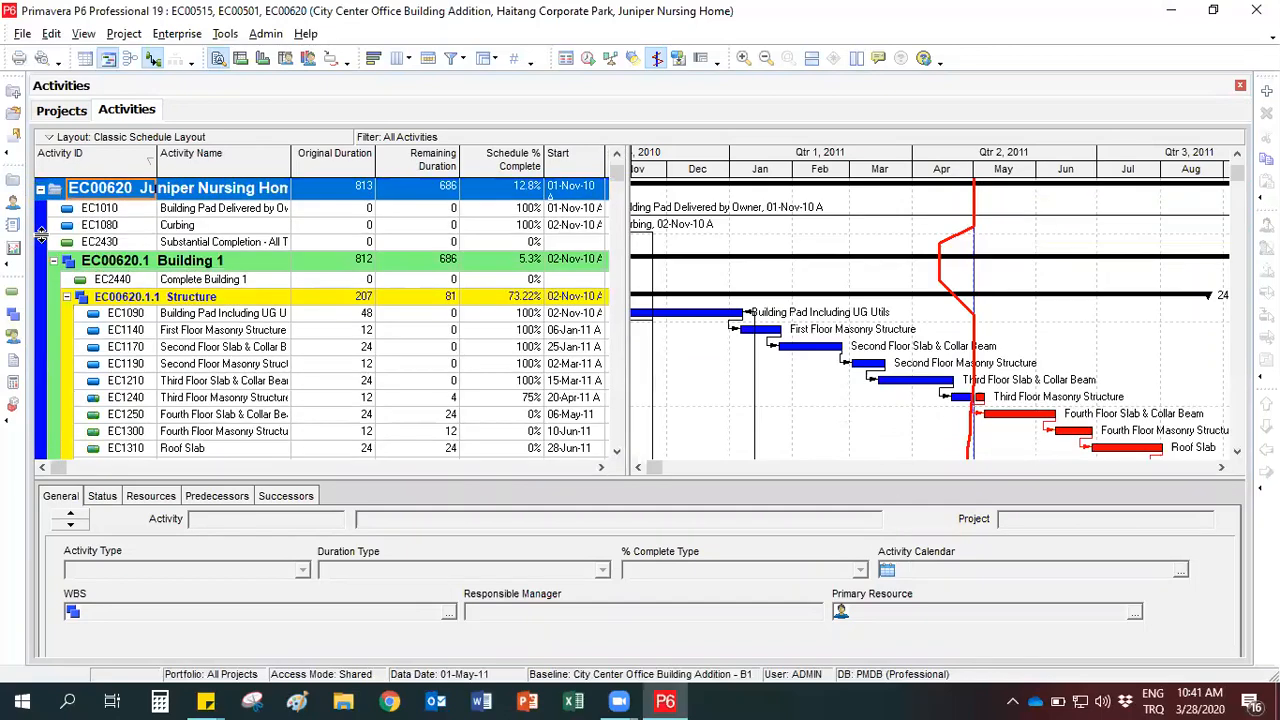
pyautogui.click(40, 188)
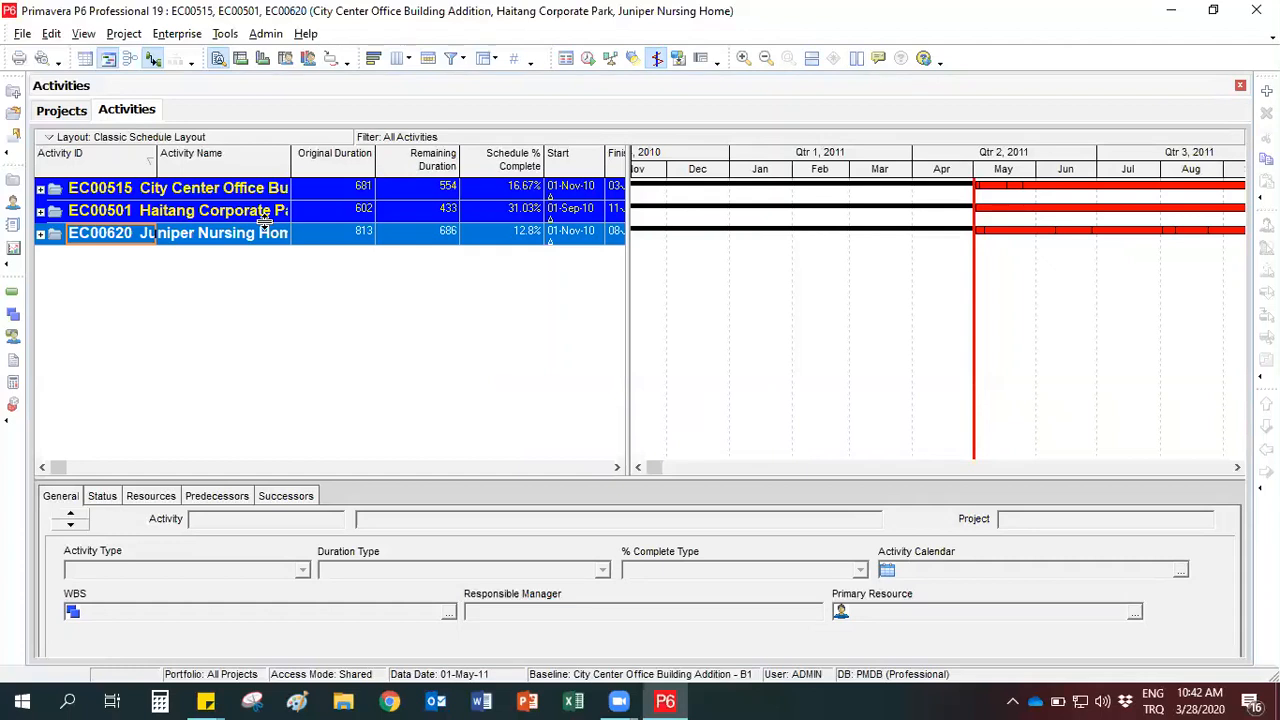
# - Open only project EC00530, Nesbid Building Expansion, from the projects list in place of the three open projects
pyautogui.click(60, 112)
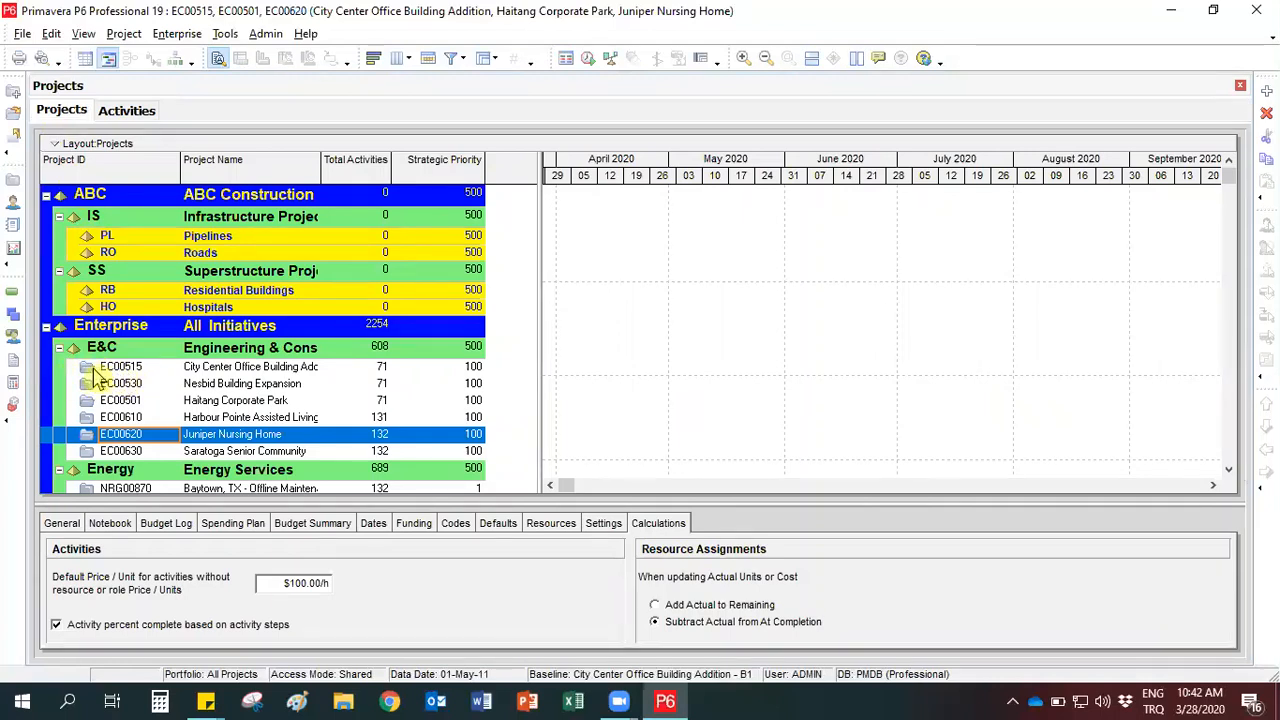
pyautogui.click(98, 369)
pyautogui.click(100, 387)
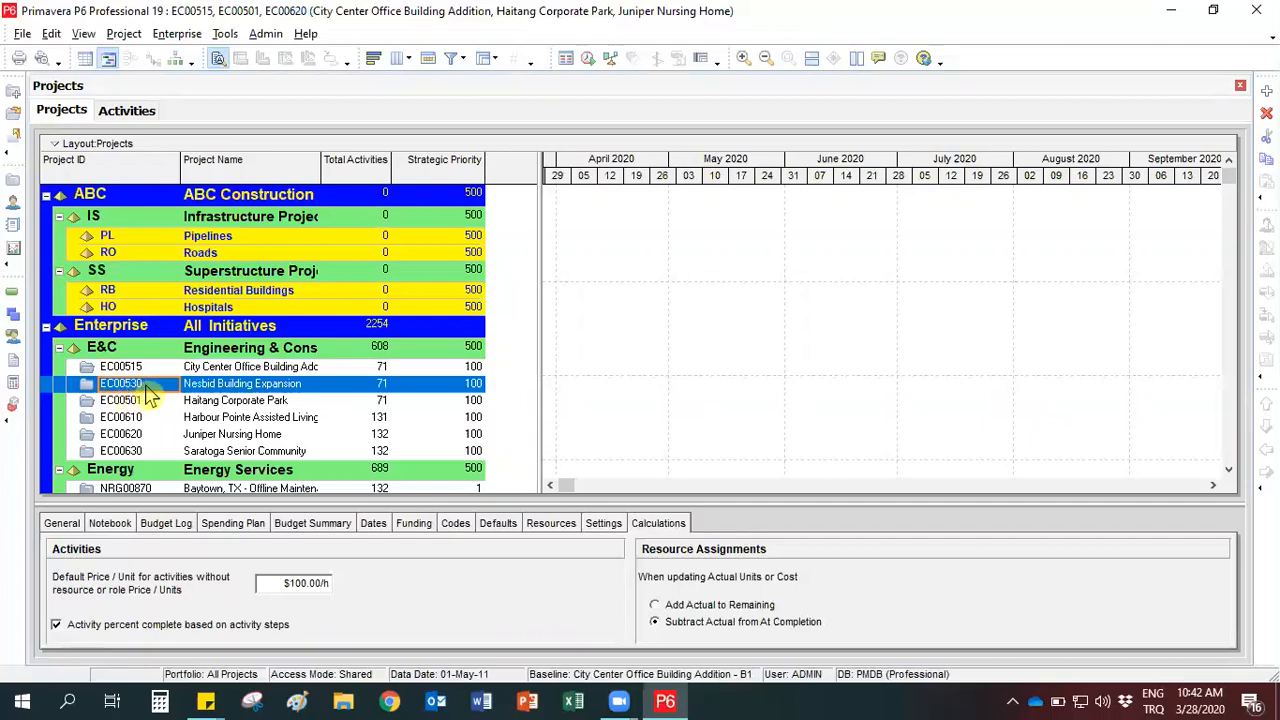
pyautogui.rightClick(148, 395)
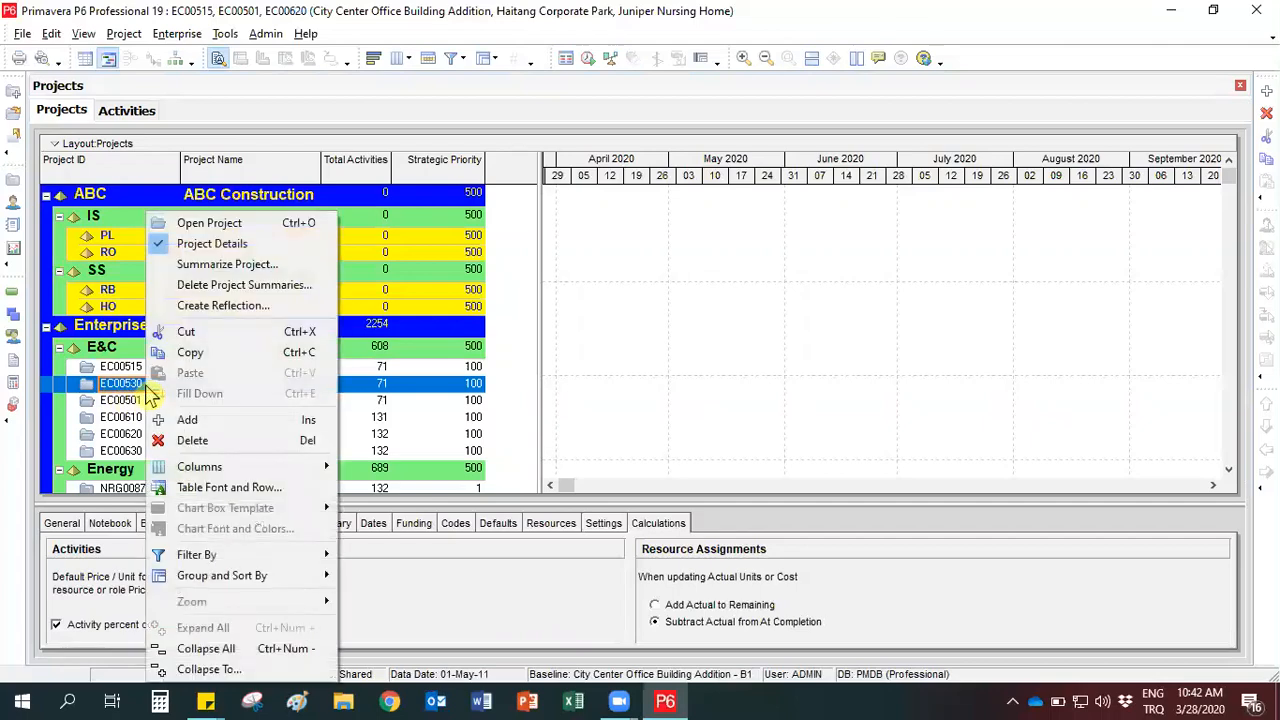
pyautogui.click(210, 224)
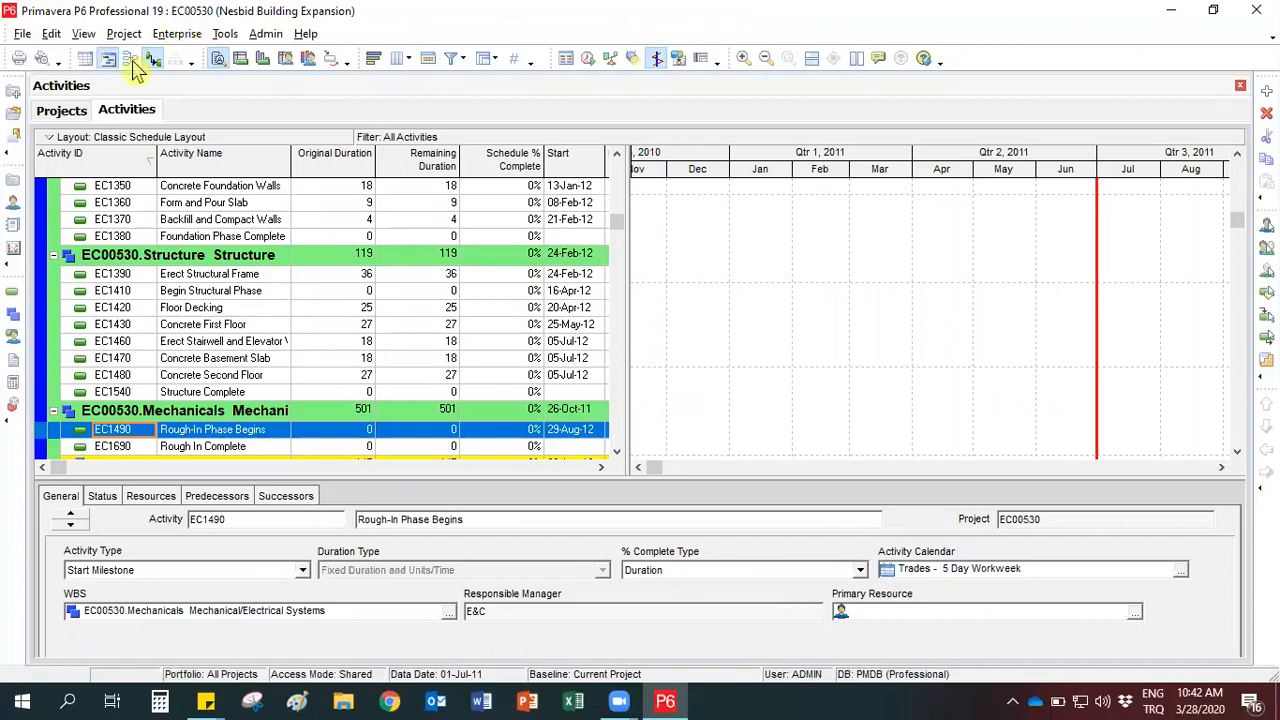
# - Open all projects under the E&C Engineering & Construction EPS node together
pyautogui.click(62, 112)
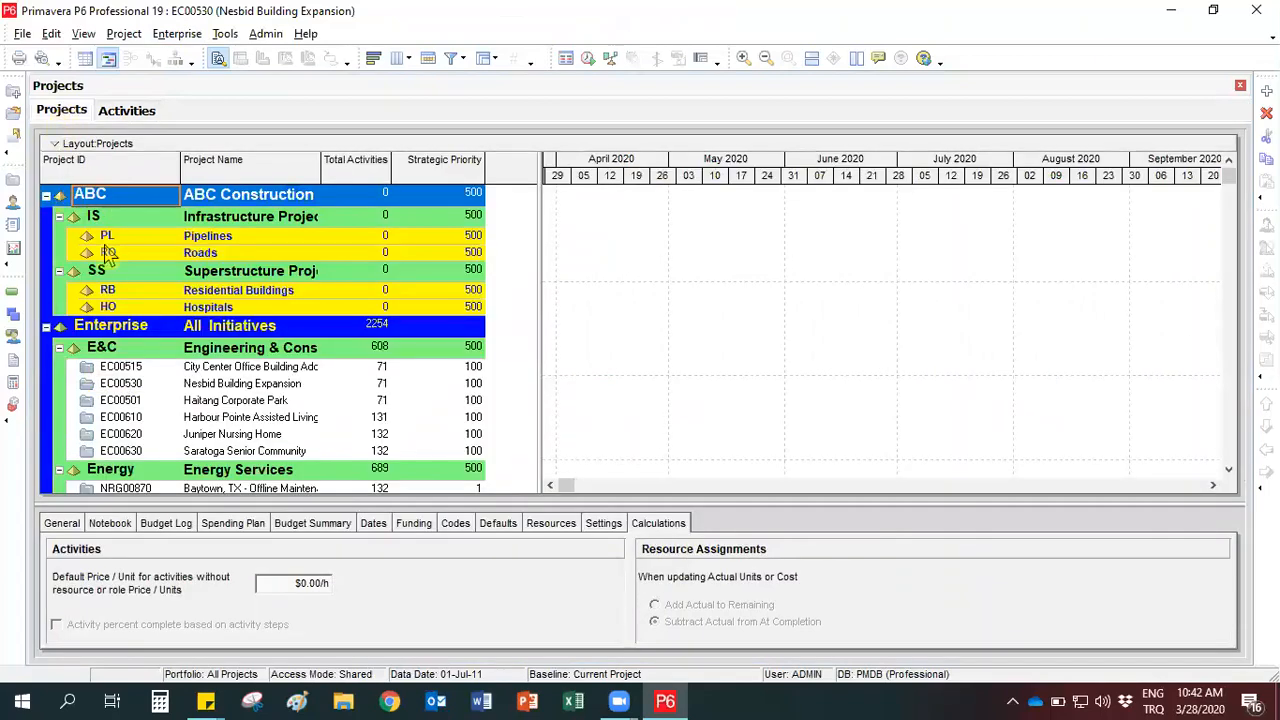
pyautogui.click(141, 352)
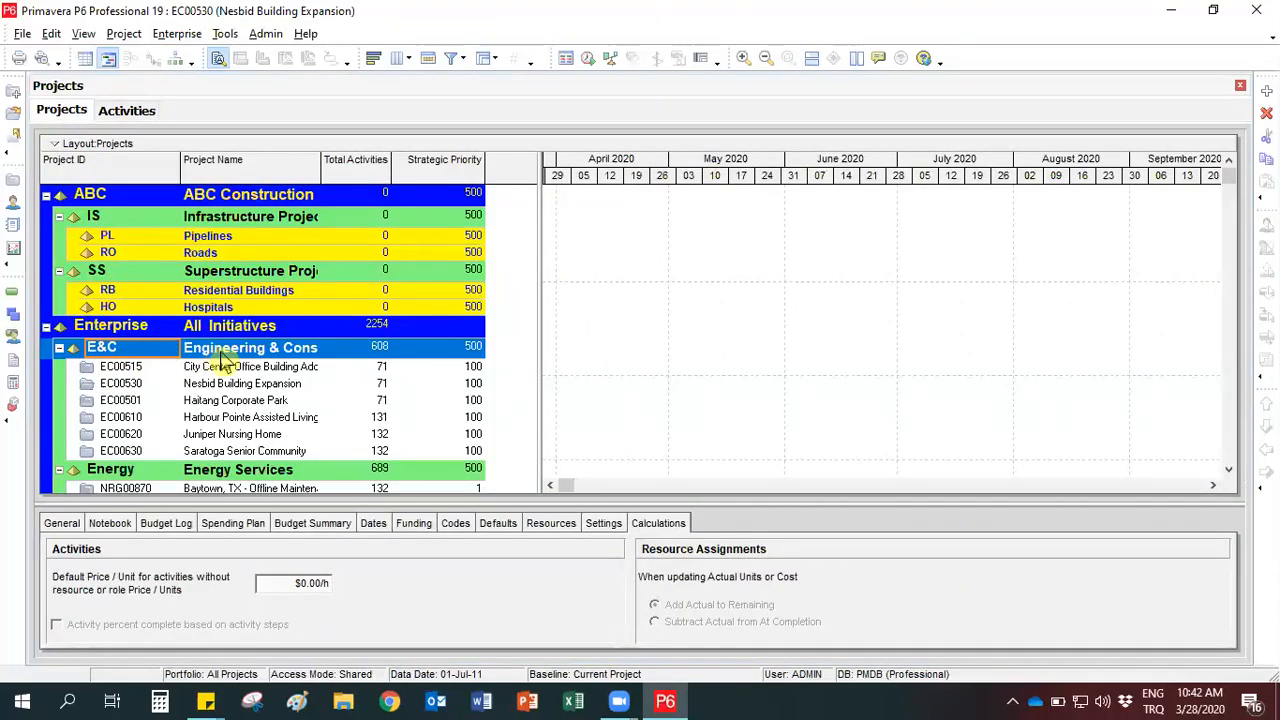
pyautogui.rightClick(227, 357)
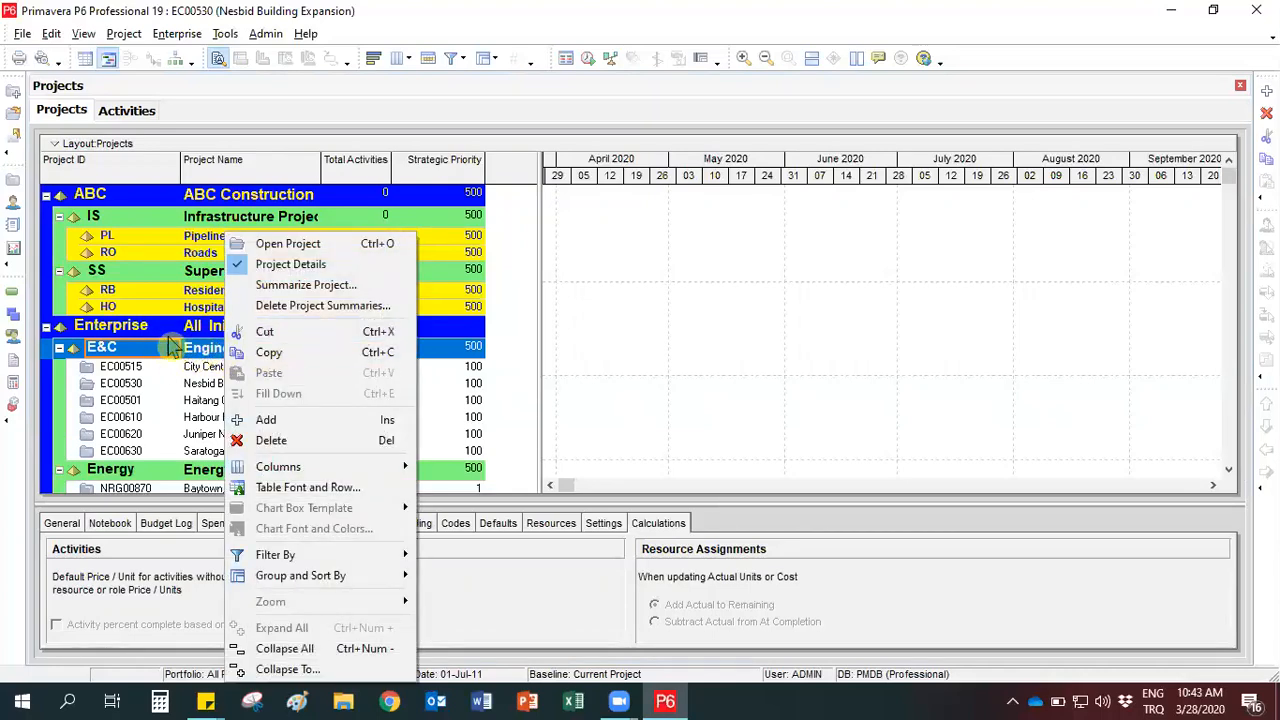
pyautogui.click(288, 244)
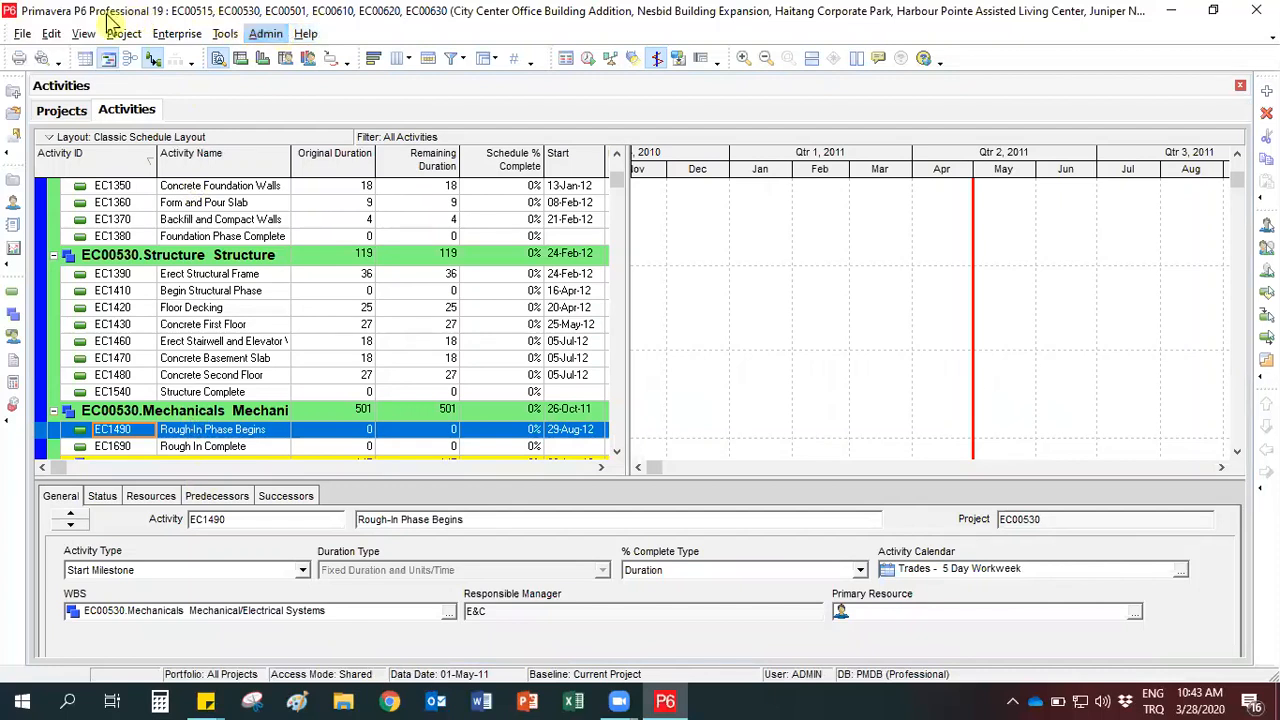
# - Close all open projects and confirm the closing
pyautogui.click(22, 34)
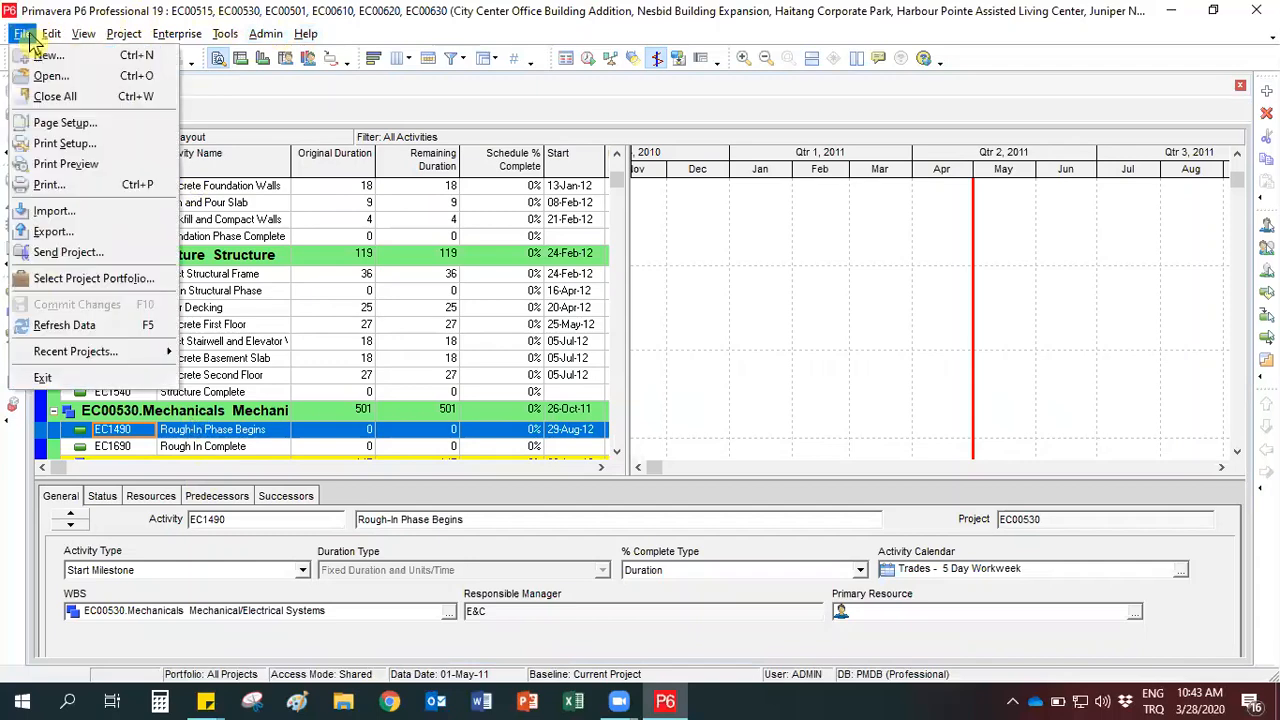
pyautogui.click(75, 97)
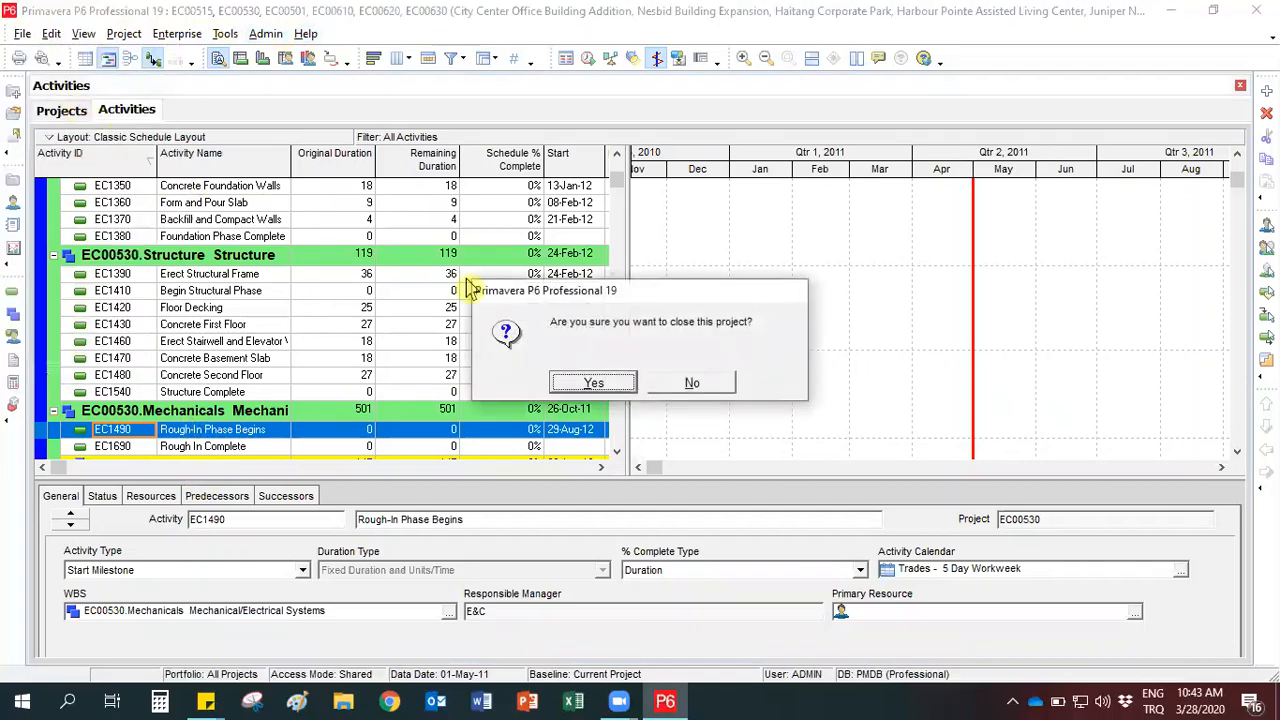
pyautogui.click(594, 383)
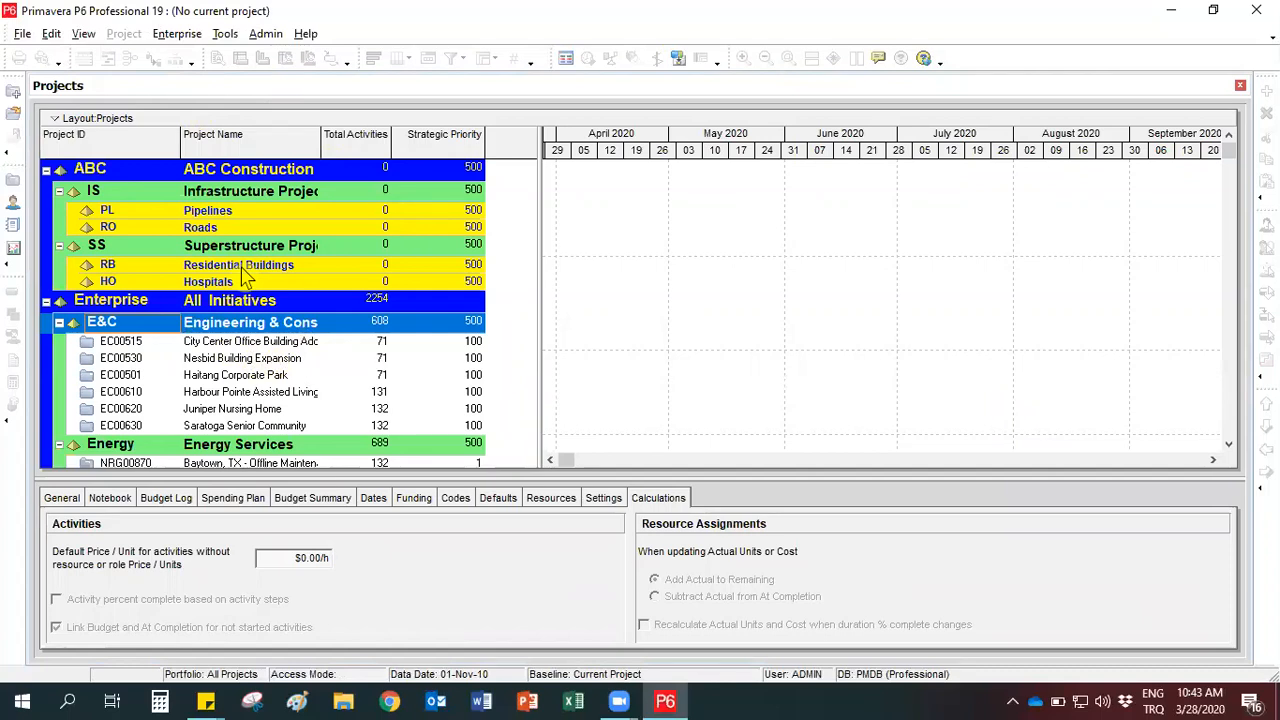
# - Start creating a new project and place it under the Residential Buildings EPS node of ABC Construction
pyautogui.click(22, 36)
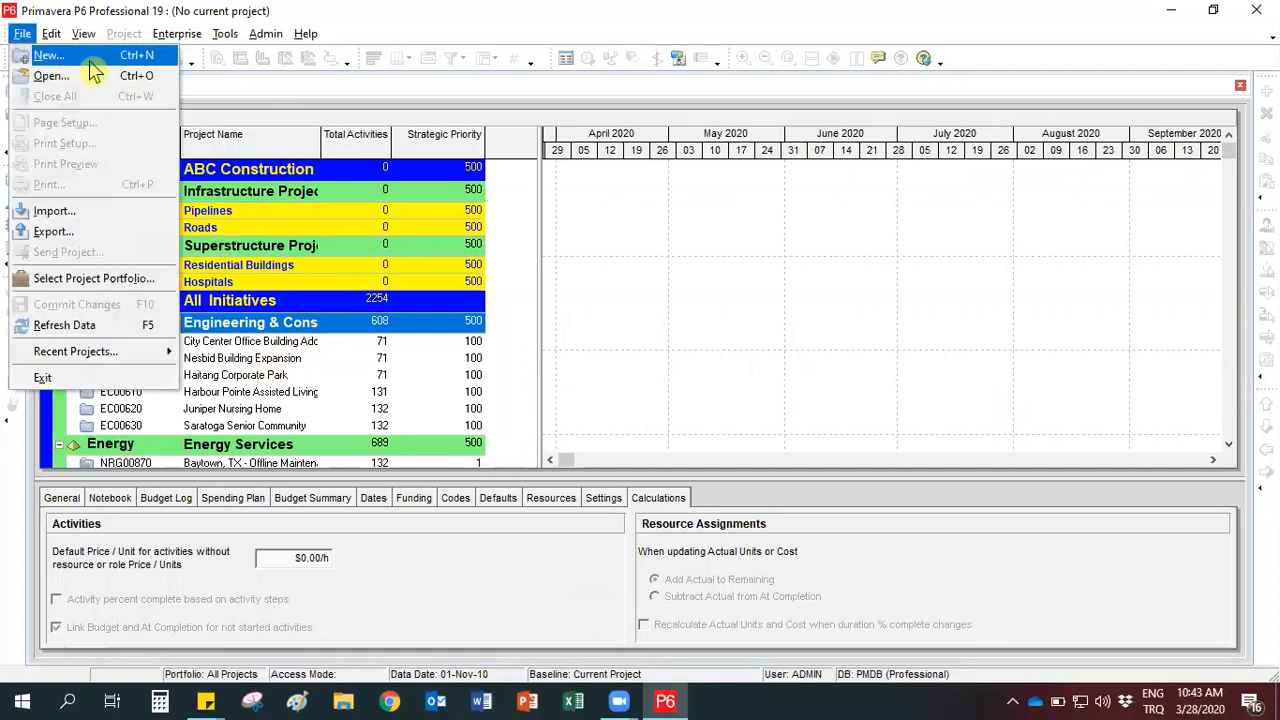
pyautogui.click(60, 56)
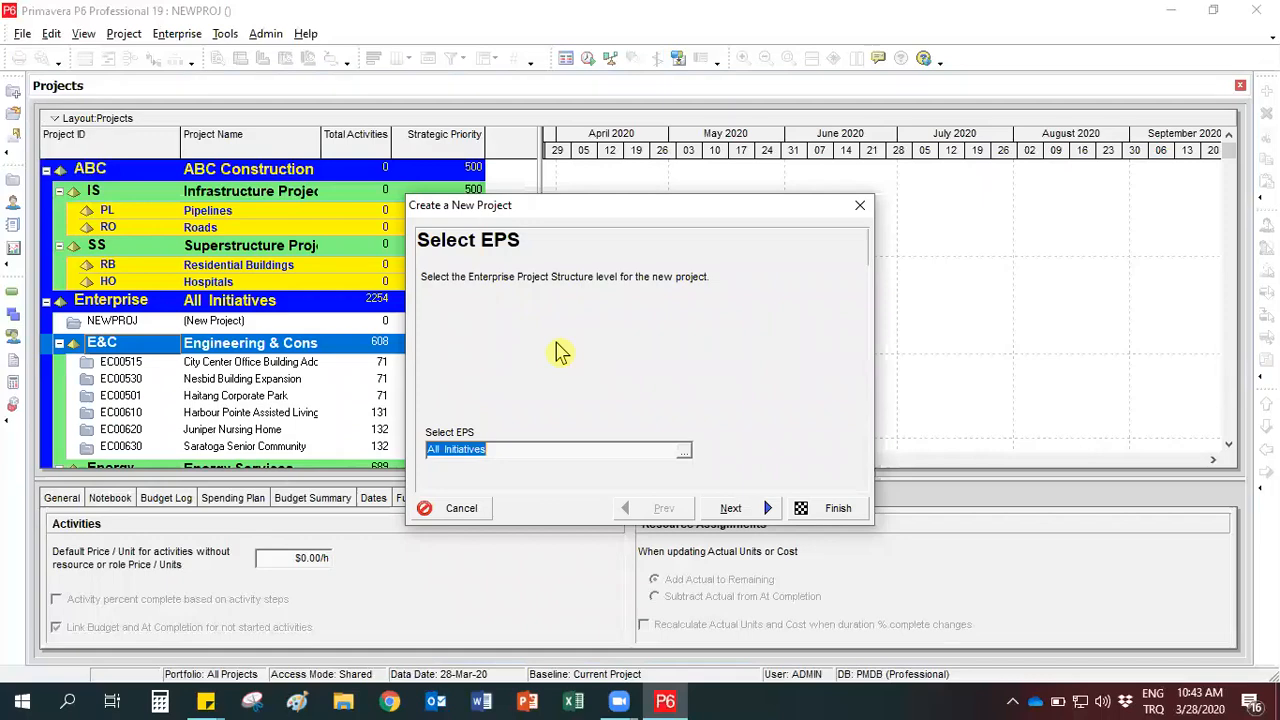
pyautogui.click(682, 452)
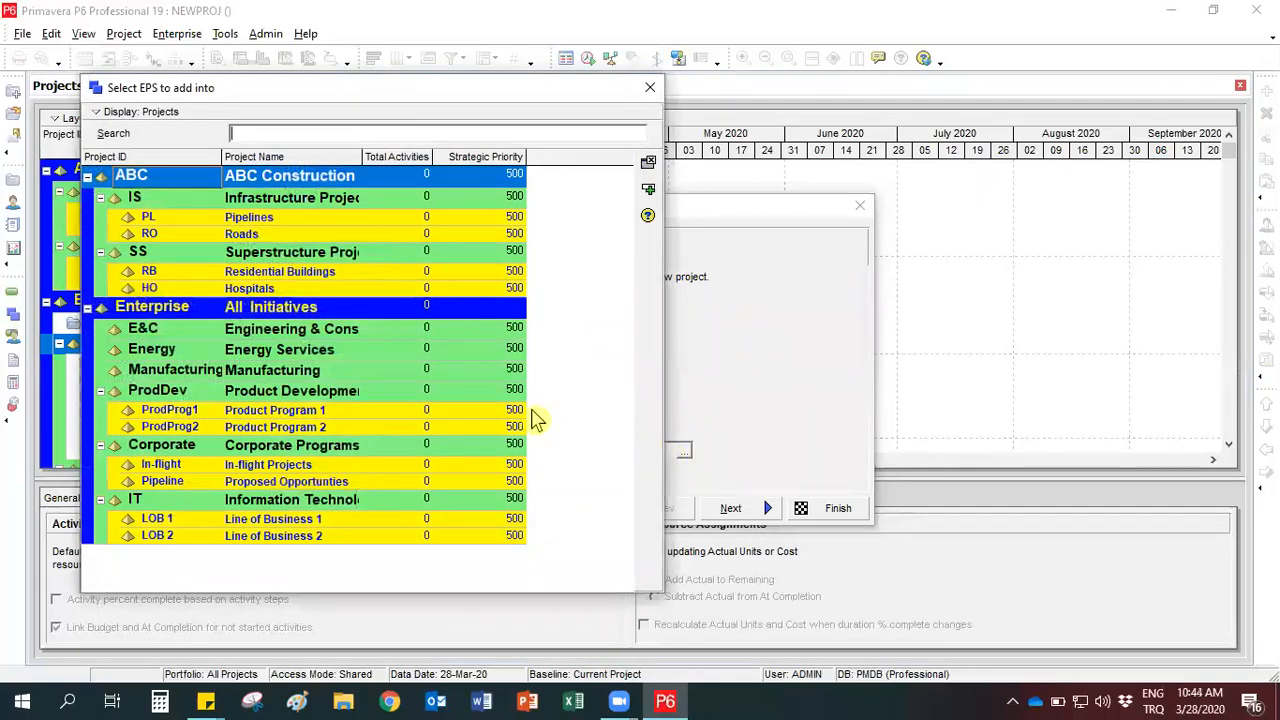
pyautogui.click(302, 272)
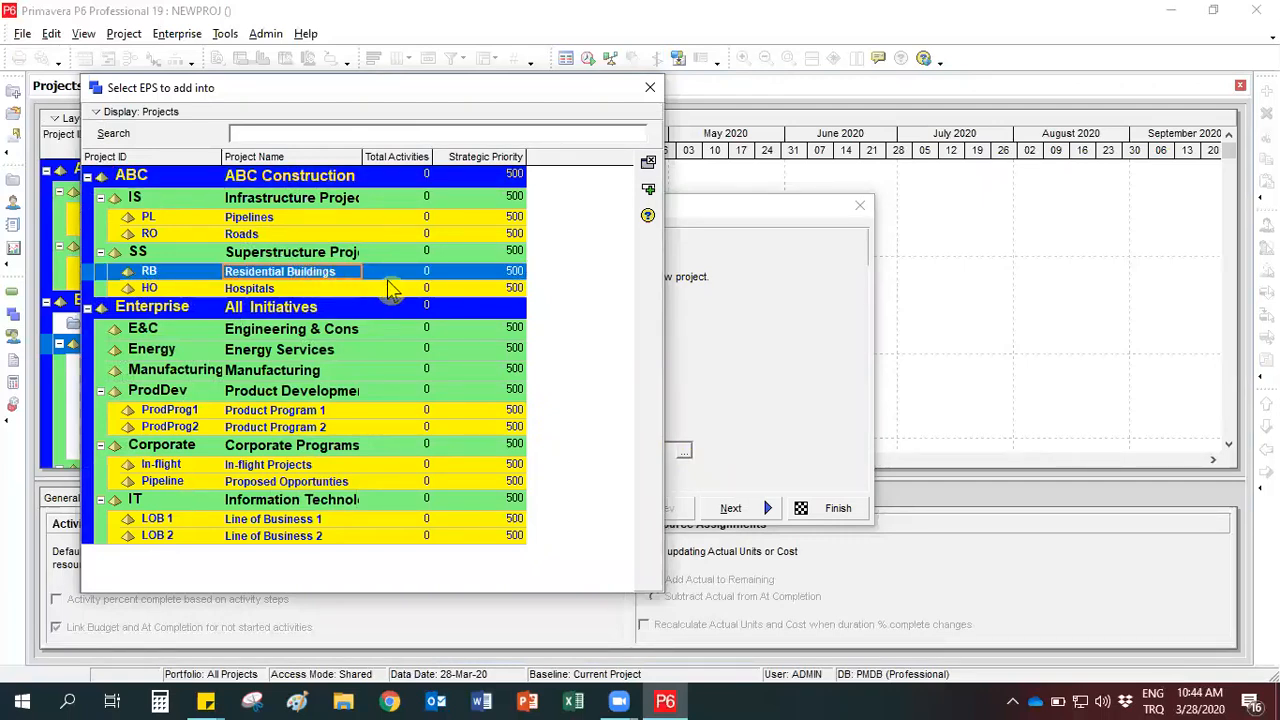
pyautogui.click(648, 193)
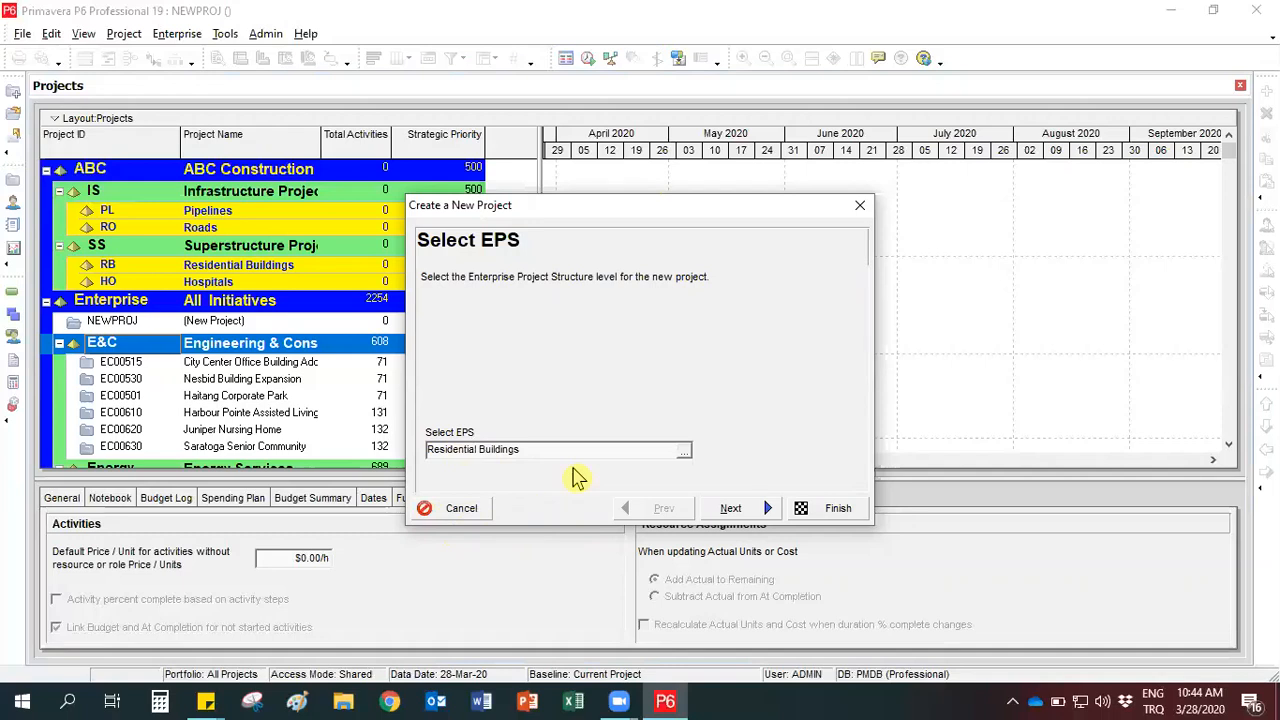
pyautogui.click(733, 510)
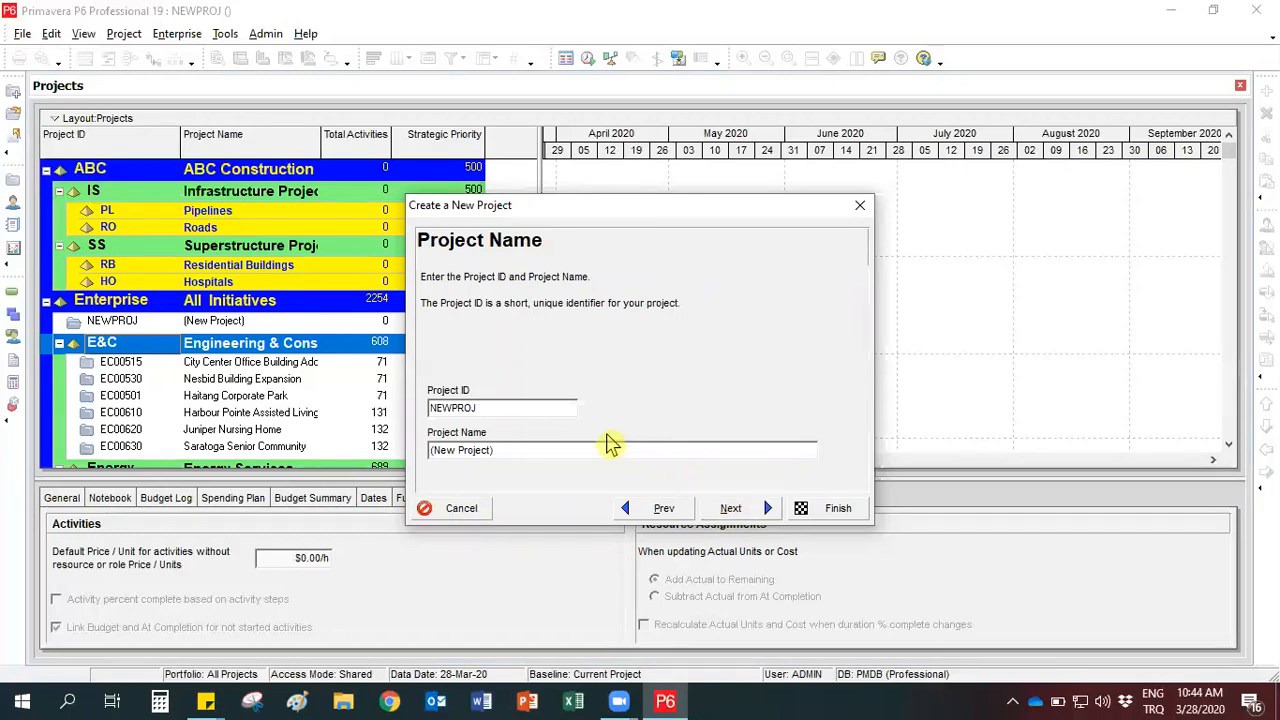
# - Set the new project's ID to EBP and its name to Example Building Project
pyautogui.click(518, 410)
pyautogui.press('BackSpace')
pyautogui.press('BackSpace')
pyautogui.press('BackSpace')
pyautogui.press('BackSpace')
pyautogui.press('BackSpace')
pyautogui.press('BackSpace')
pyautogui.press('BackSpace')
pyautogui.write('EBP')
pyautogui.press('Tab')
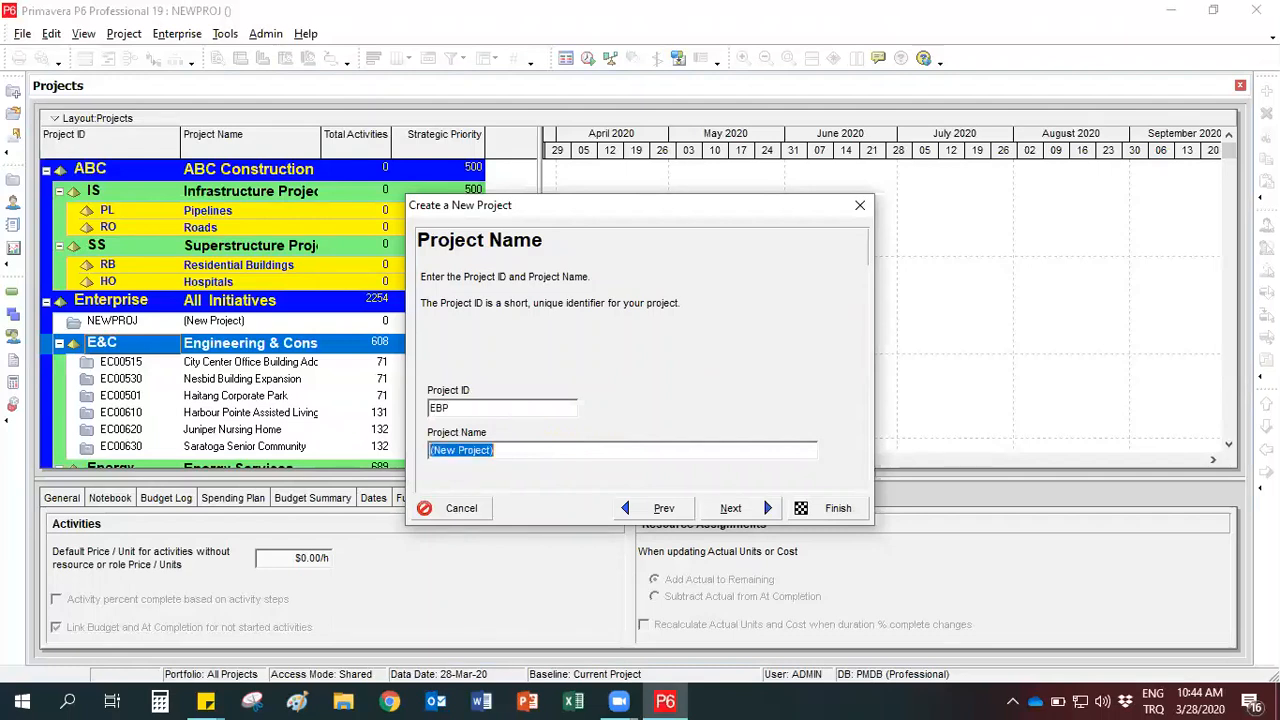
pyautogui.write('E')
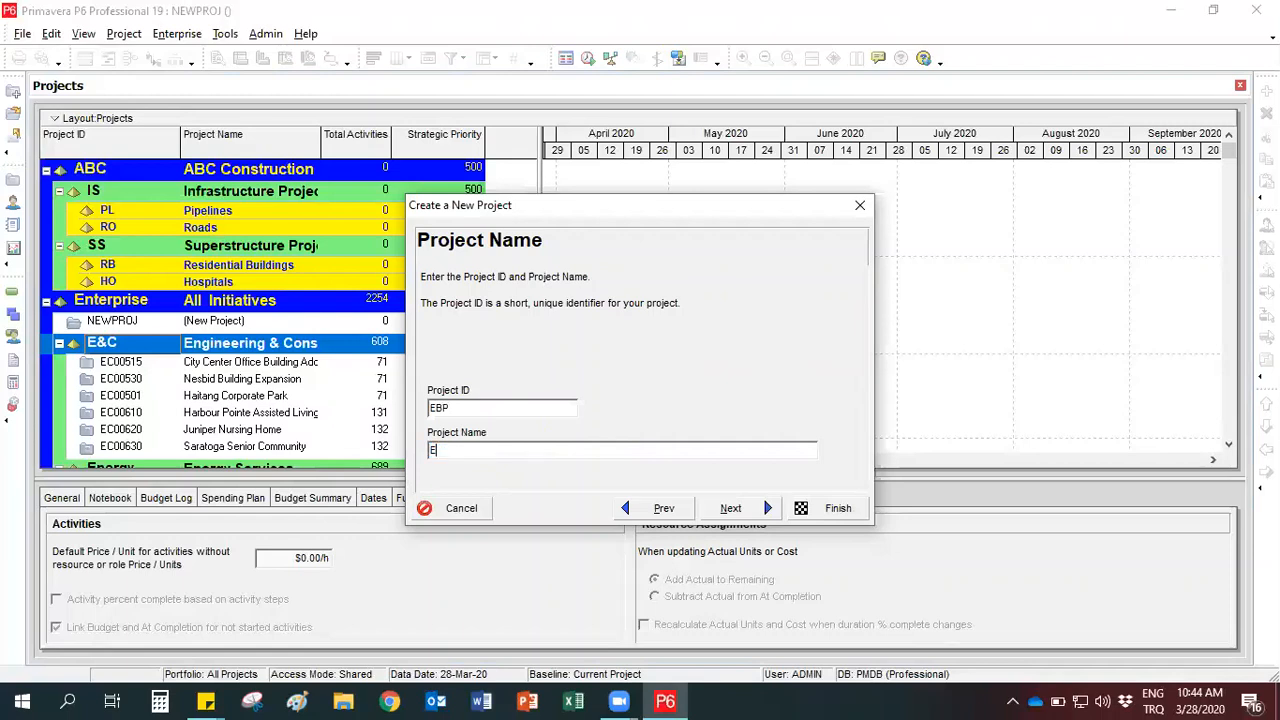
pyautogui.write('xample Building Project')
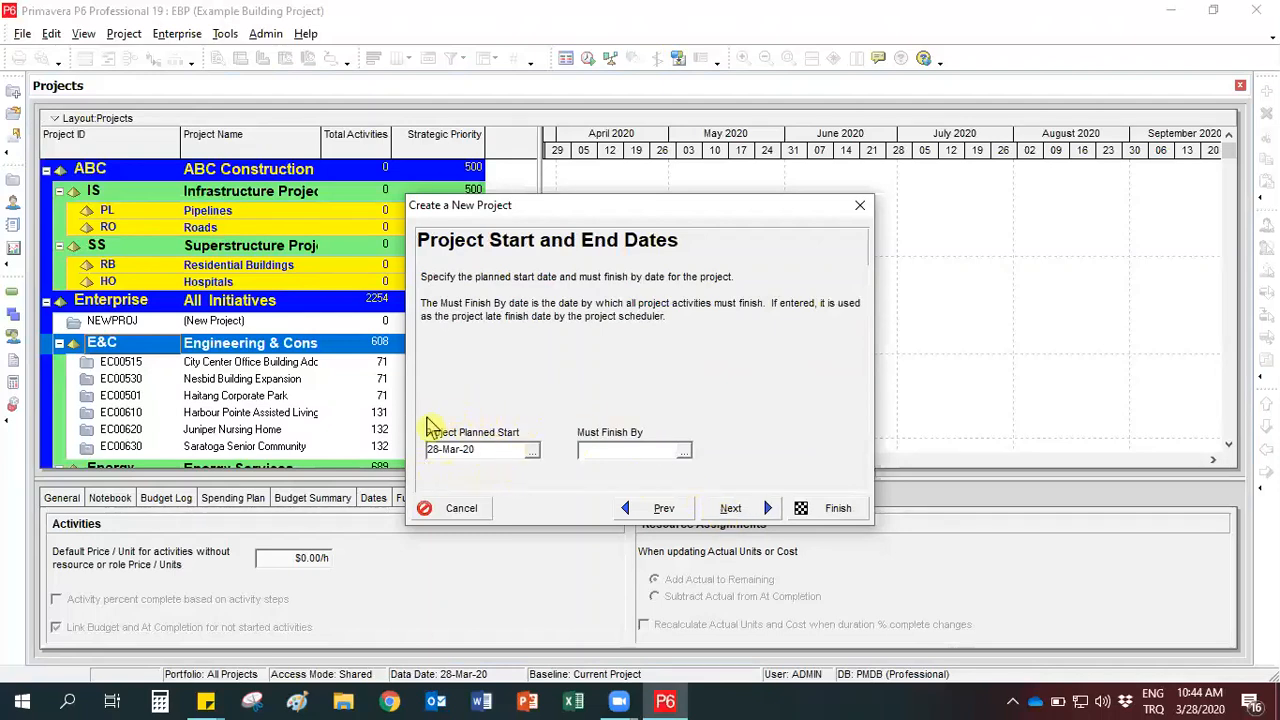
# - Set the project's planned start to 01-Oct-20 and continue with the must-finish-by date left blank
pyautogui.click(532, 452)
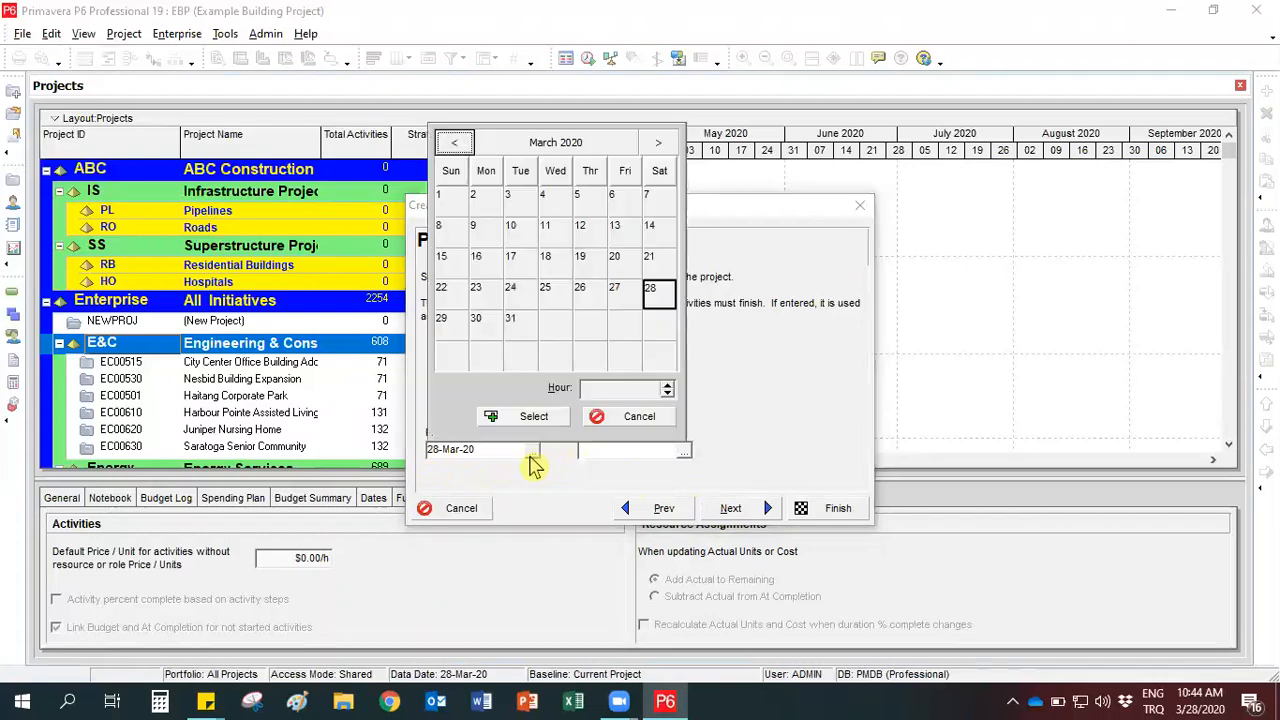
pyautogui.click(656, 144)
pyautogui.click(656, 144)
pyautogui.click(656, 144)
pyautogui.click(656, 144)
pyautogui.click(655, 147)
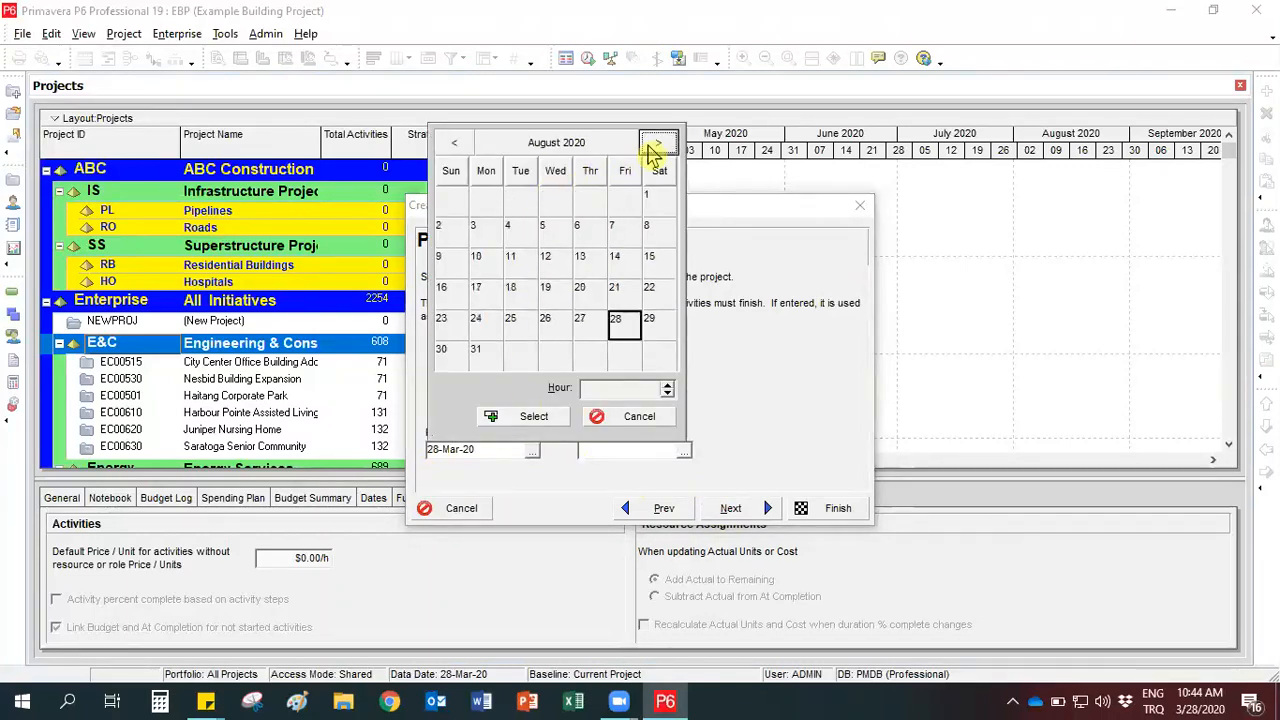
pyautogui.click(655, 147)
pyautogui.click(660, 148)
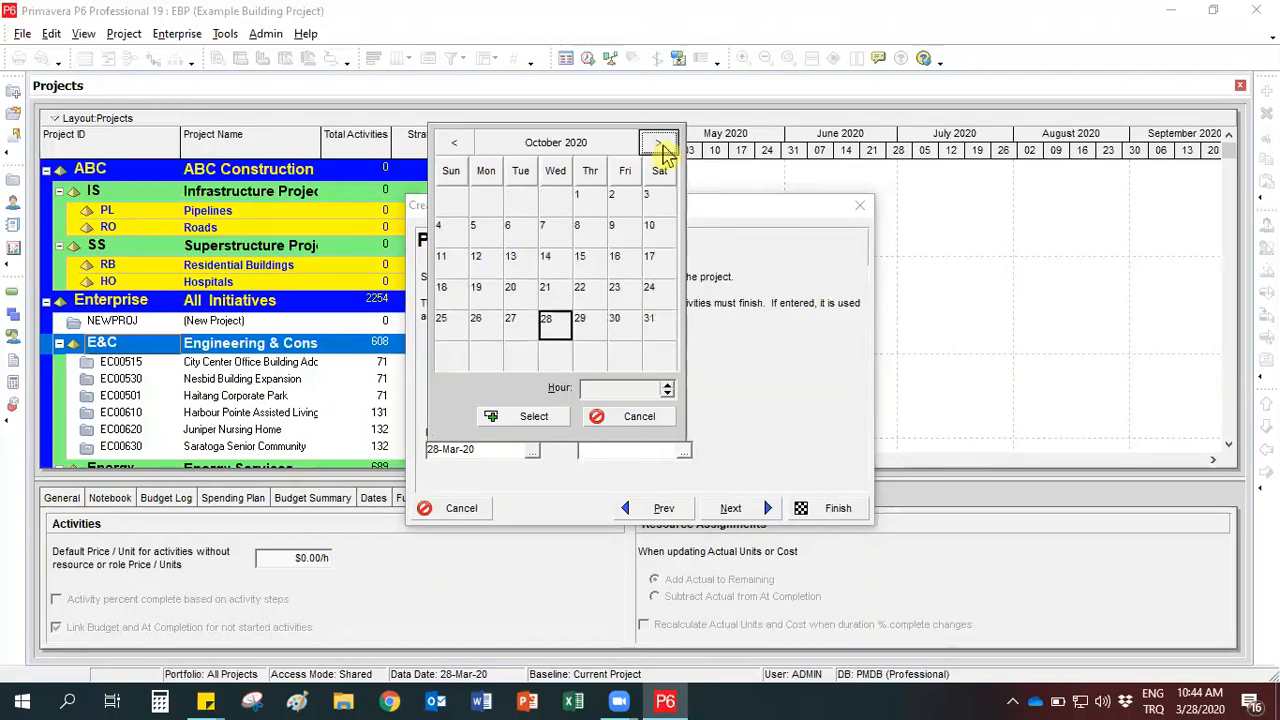
pyautogui.click(590, 200)
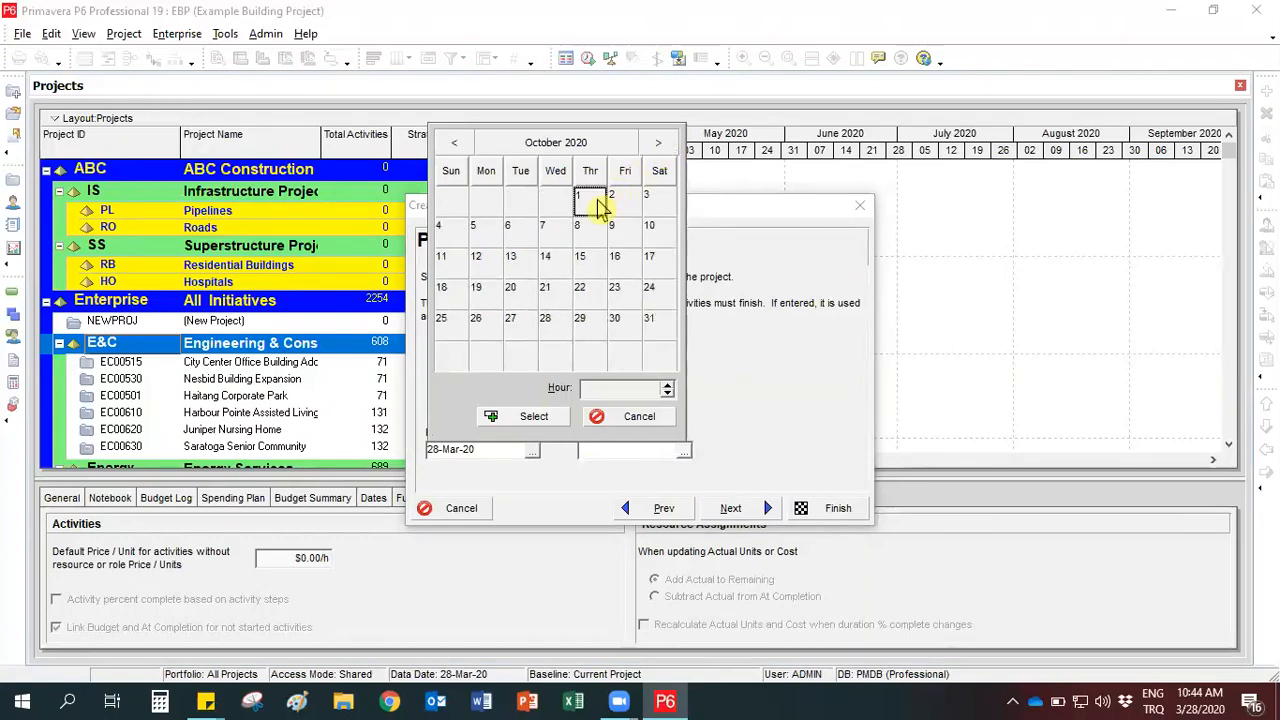
pyautogui.click(512, 421)
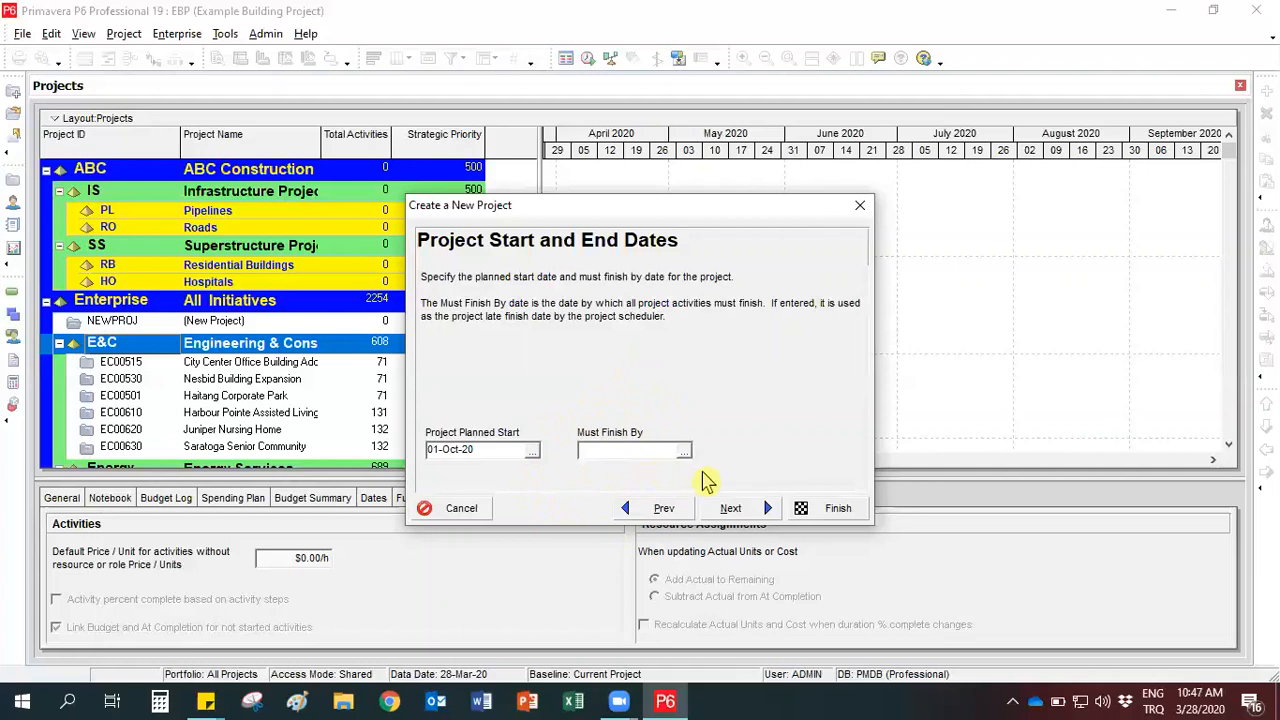
pyautogui.click(728, 512)
pyautogui.click(733, 510)
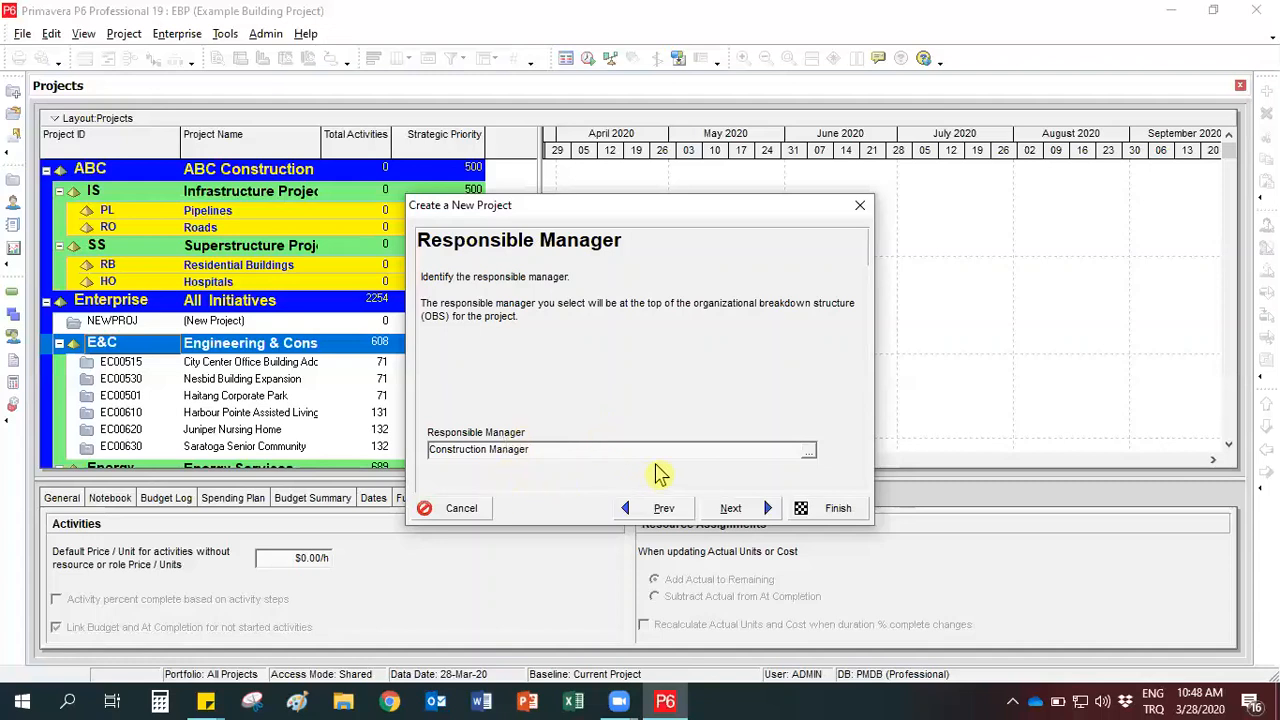
# - Assign Construction Manager from all OBS elements as the responsible manager, and accept Standard Rate as the assignment rate type
pyautogui.click(809, 451)
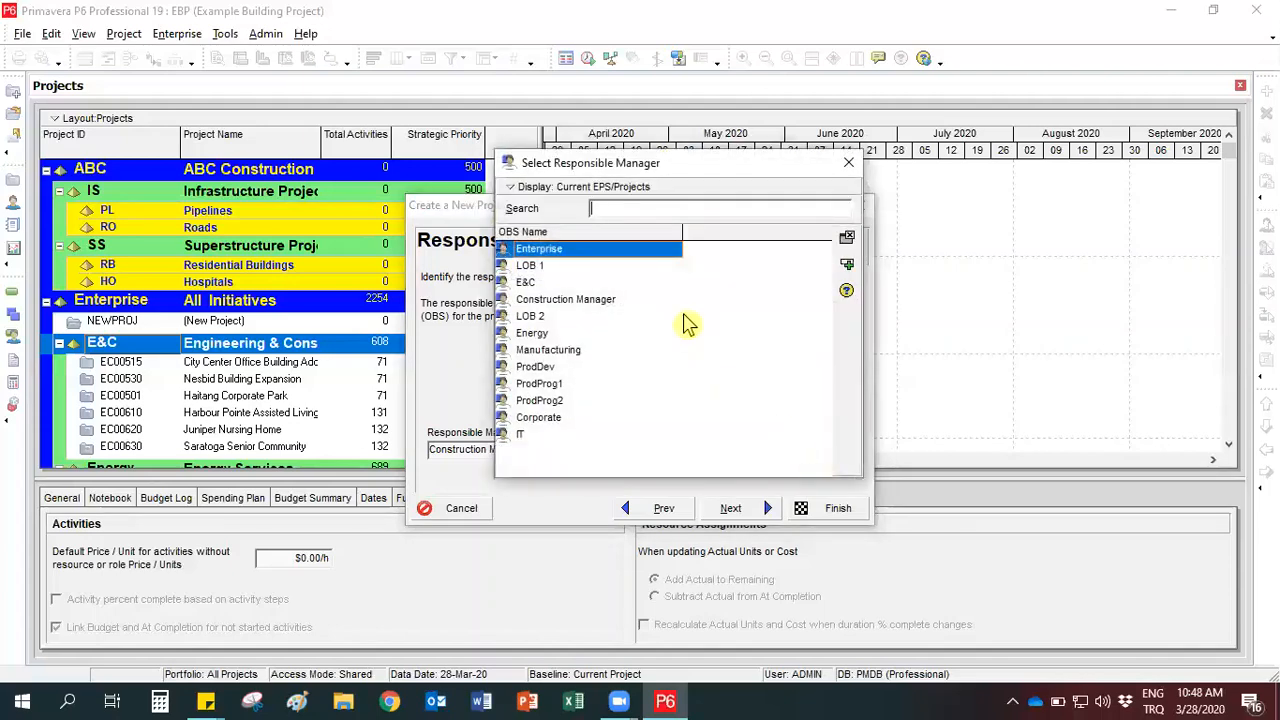
pyautogui.click(563, 192)
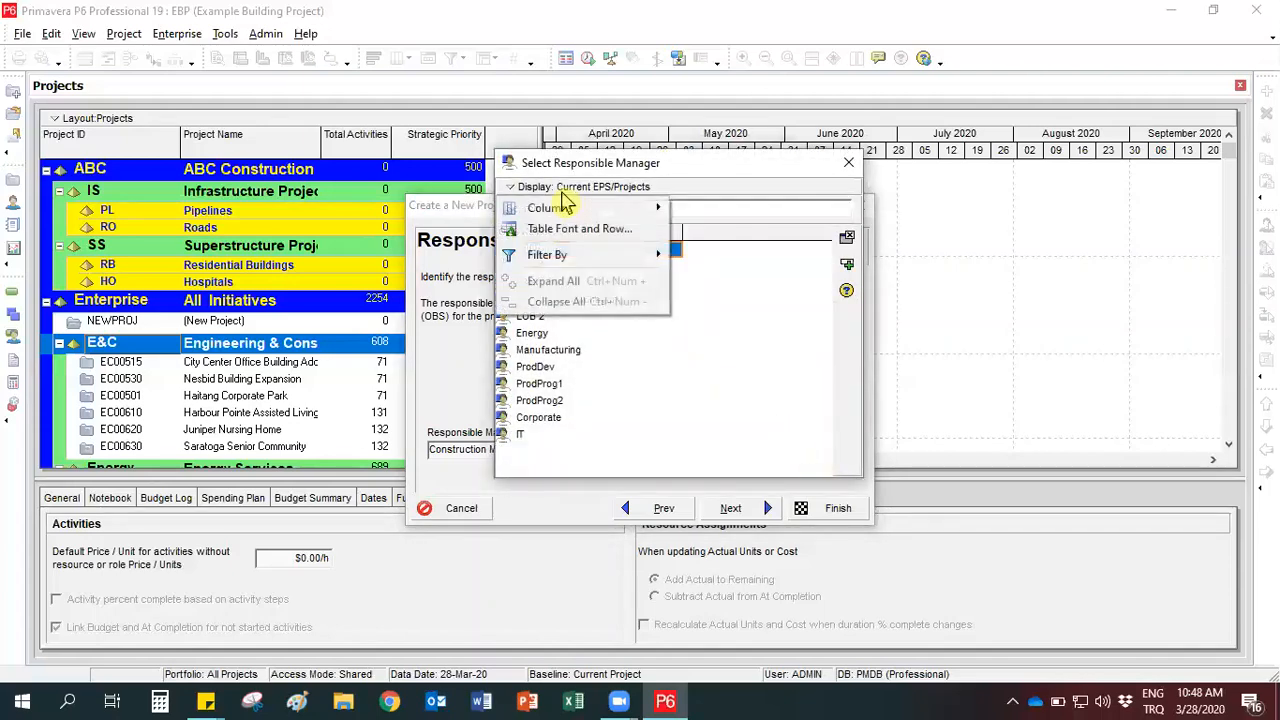
pyautogui.moveTo(586, 264)
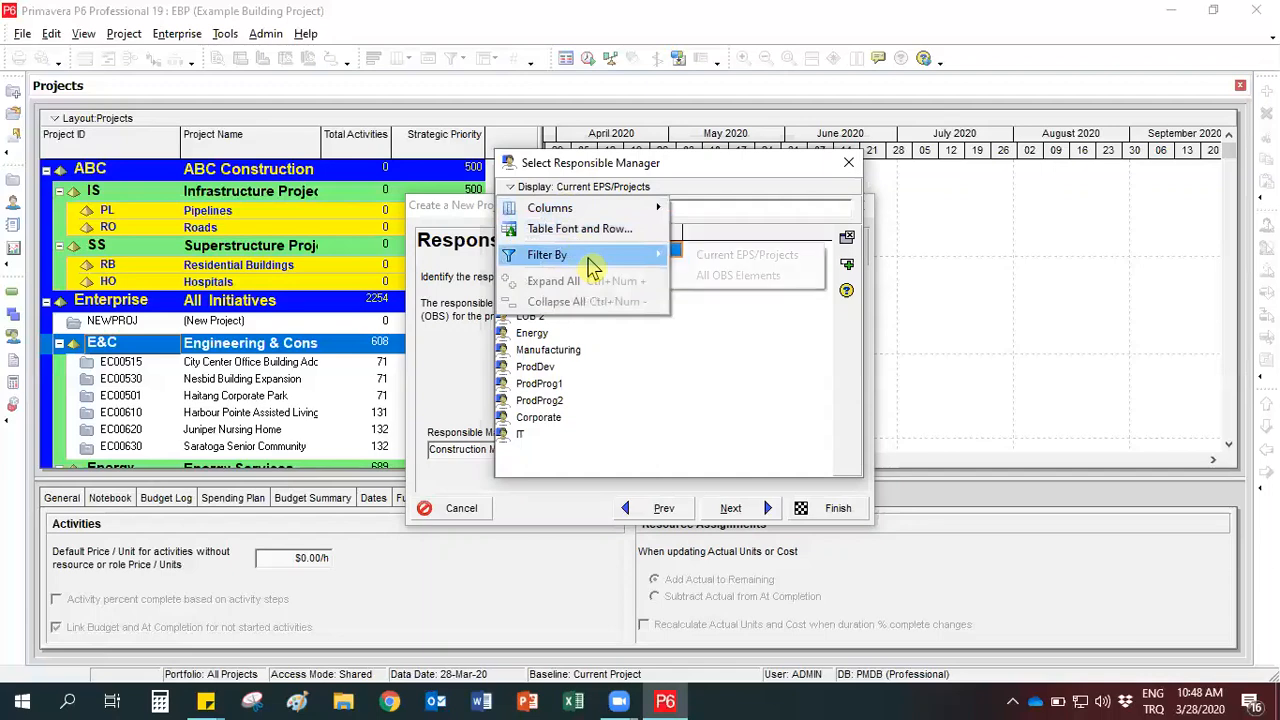
pyautogui.click(716, 280)
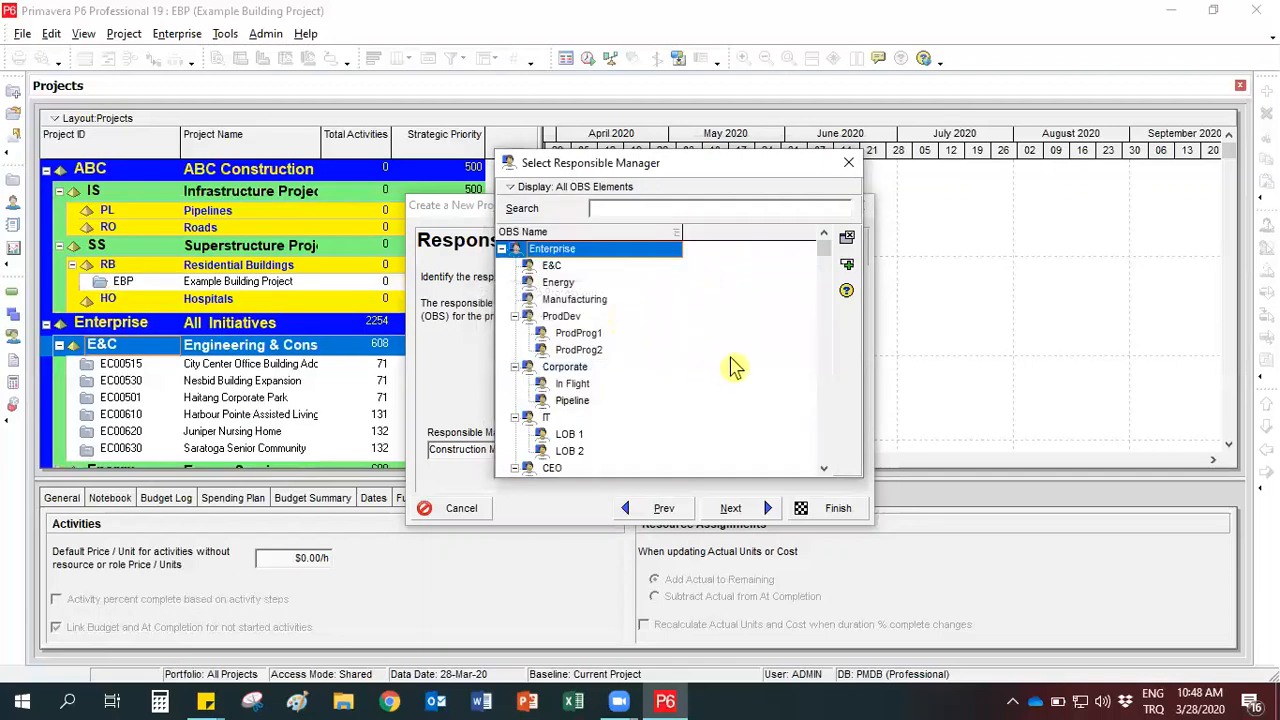
pyautogui.moveTo(824, 252); pyautogui.dragTo(825, 448)
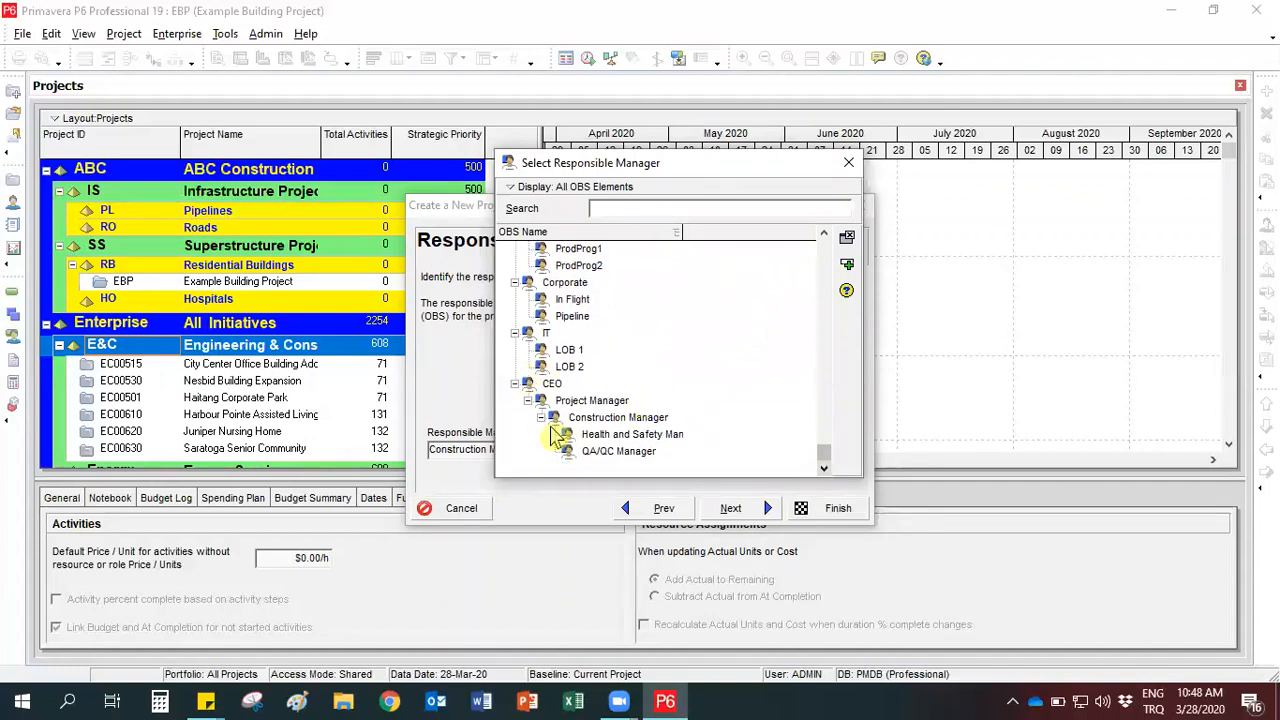
pyautogui.click(582, 417)
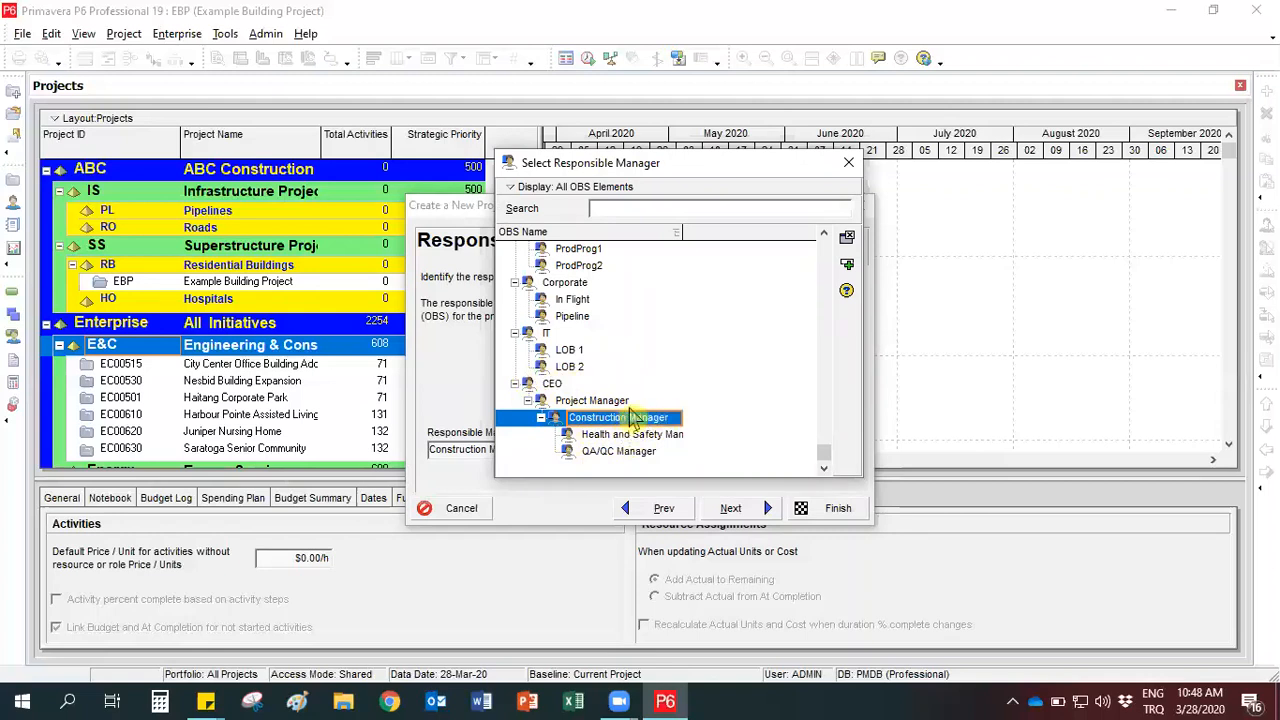
pyautogui.click(846, 265)
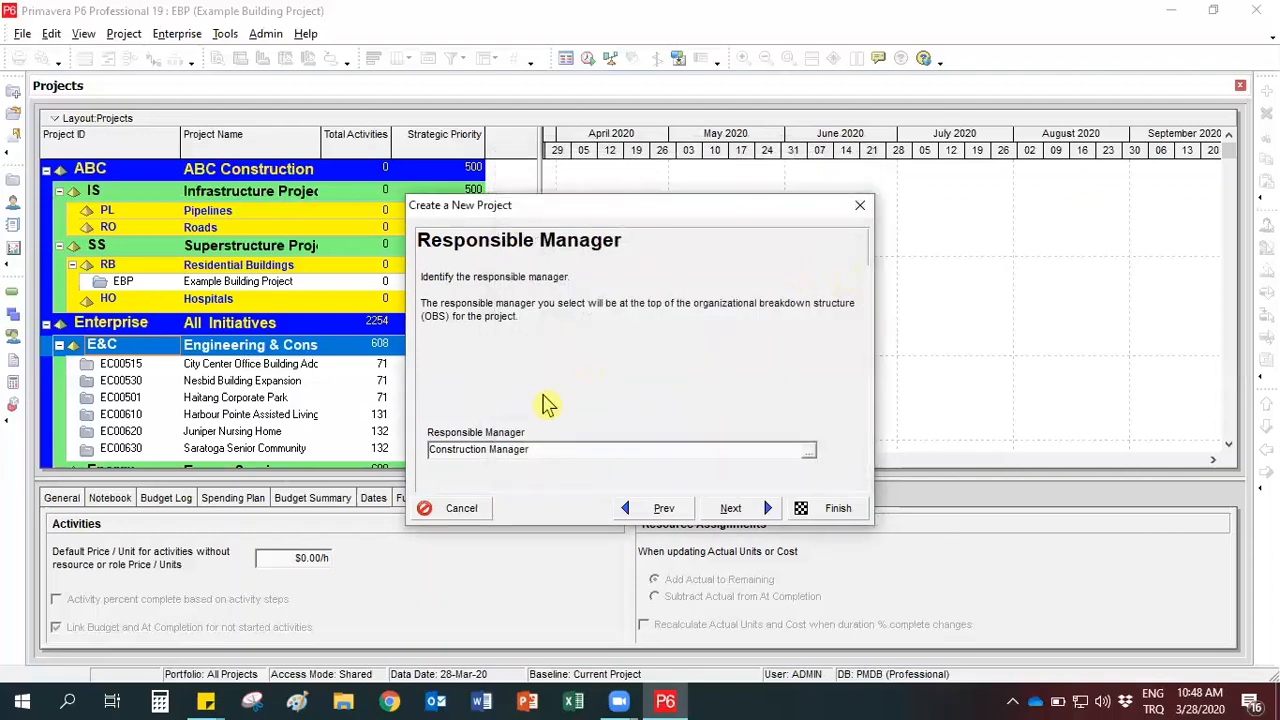
pyautogui.click(755, 508)
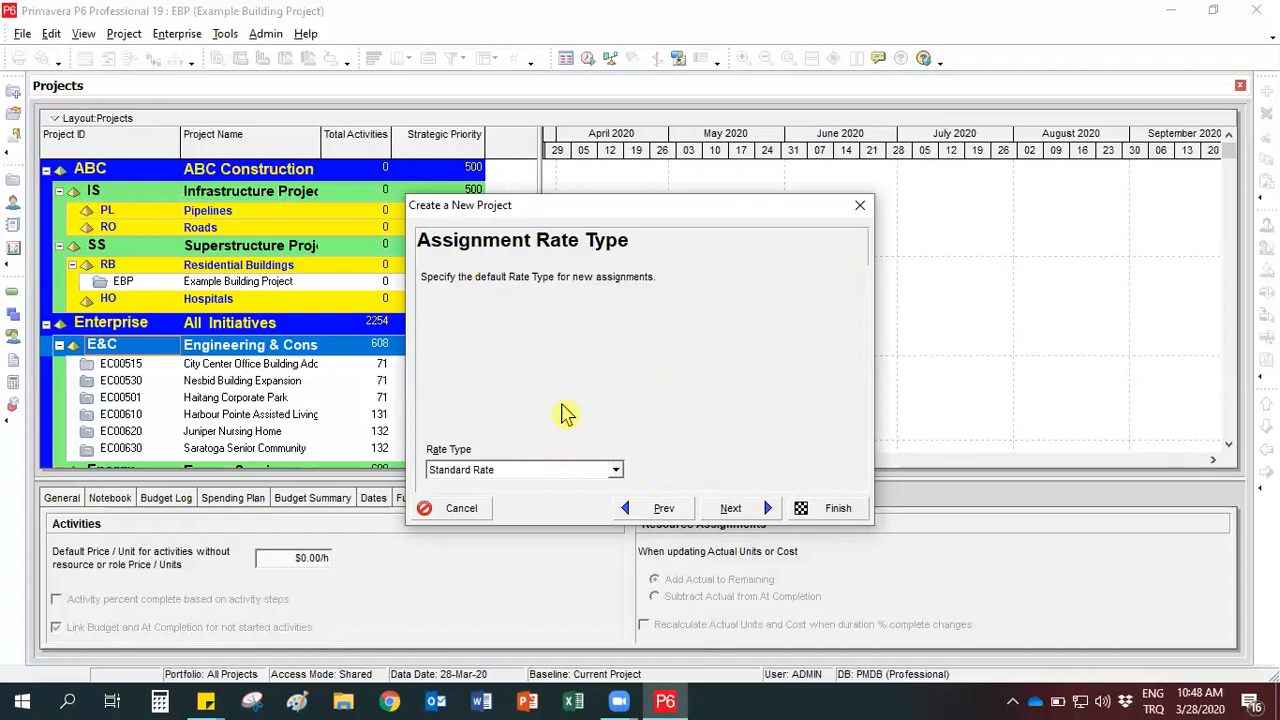
pyautogui.click(752, 512)
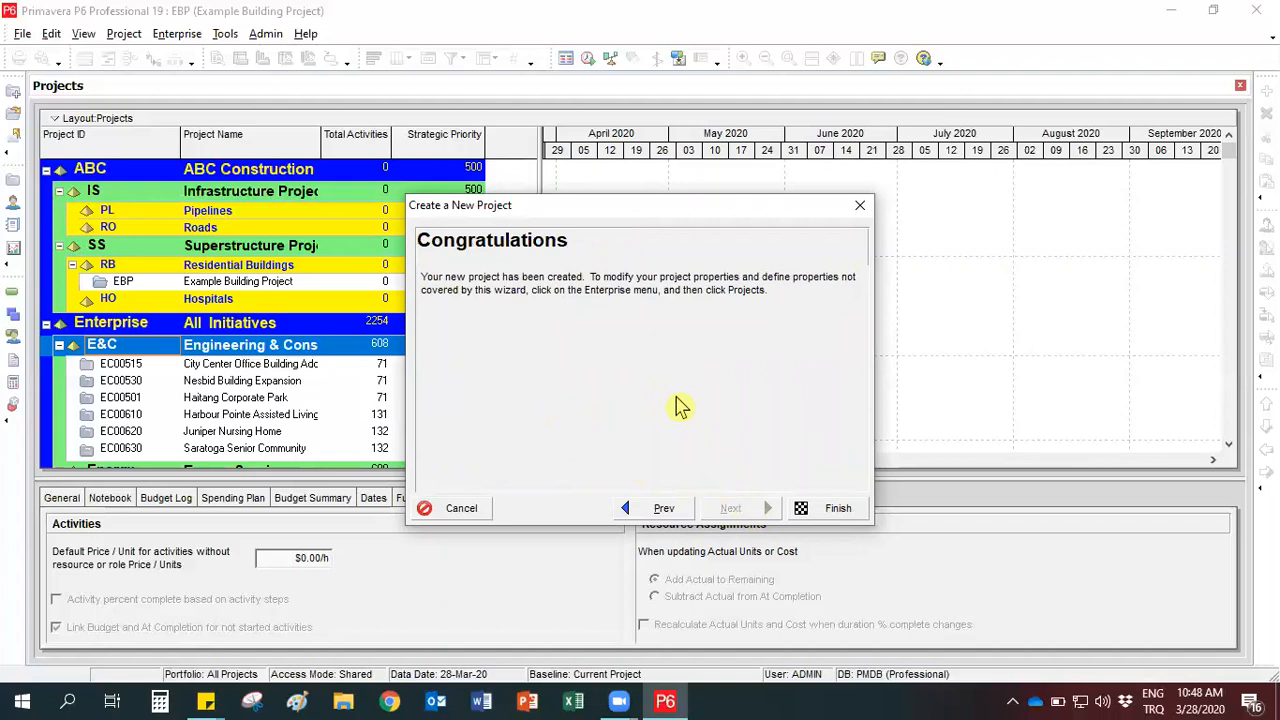
# - Finish creating the new project and select Example Building Project under the Residential Buildings node
pyautogui.click(835, 510)
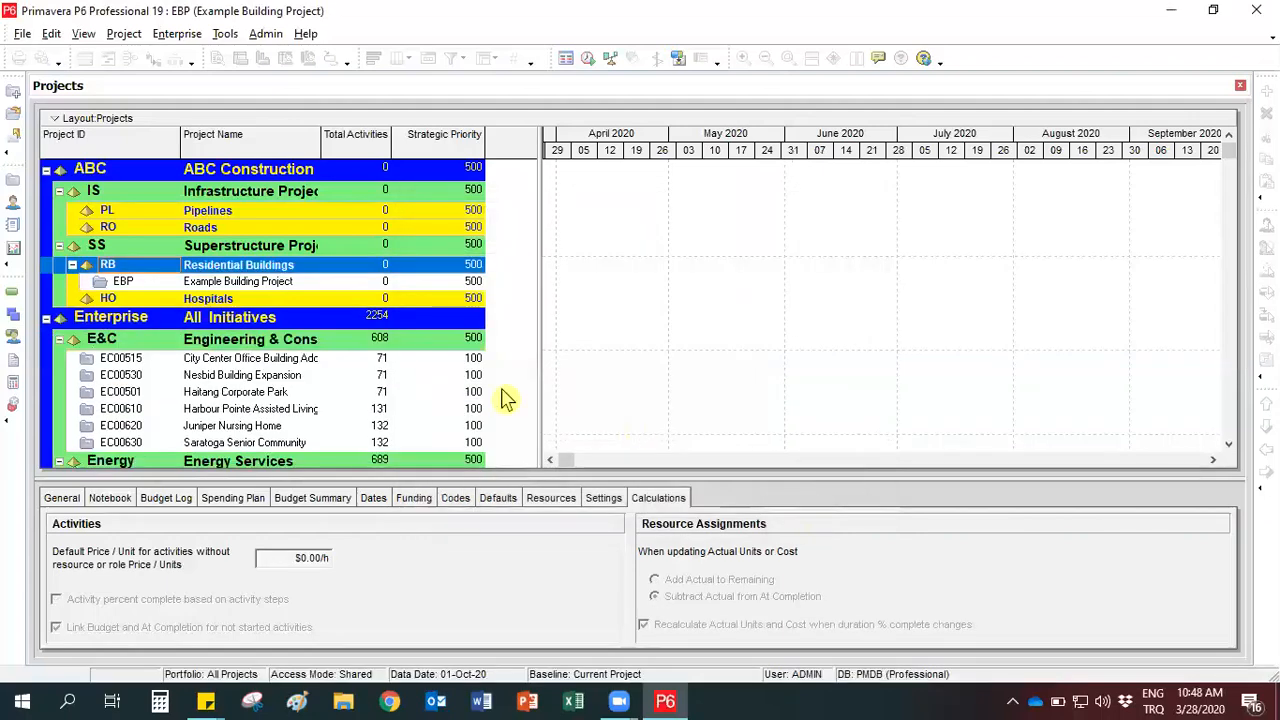
pyautogui.click(204, 285)
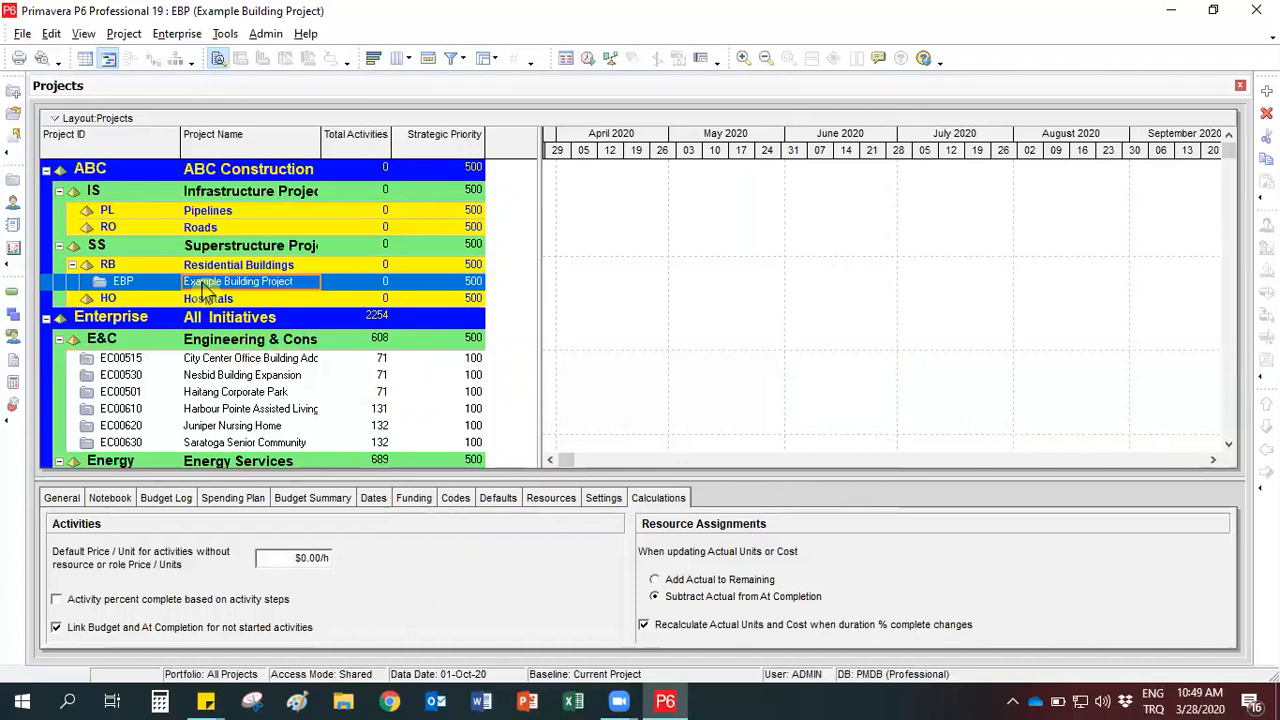
pyautogui.click(155, 267)
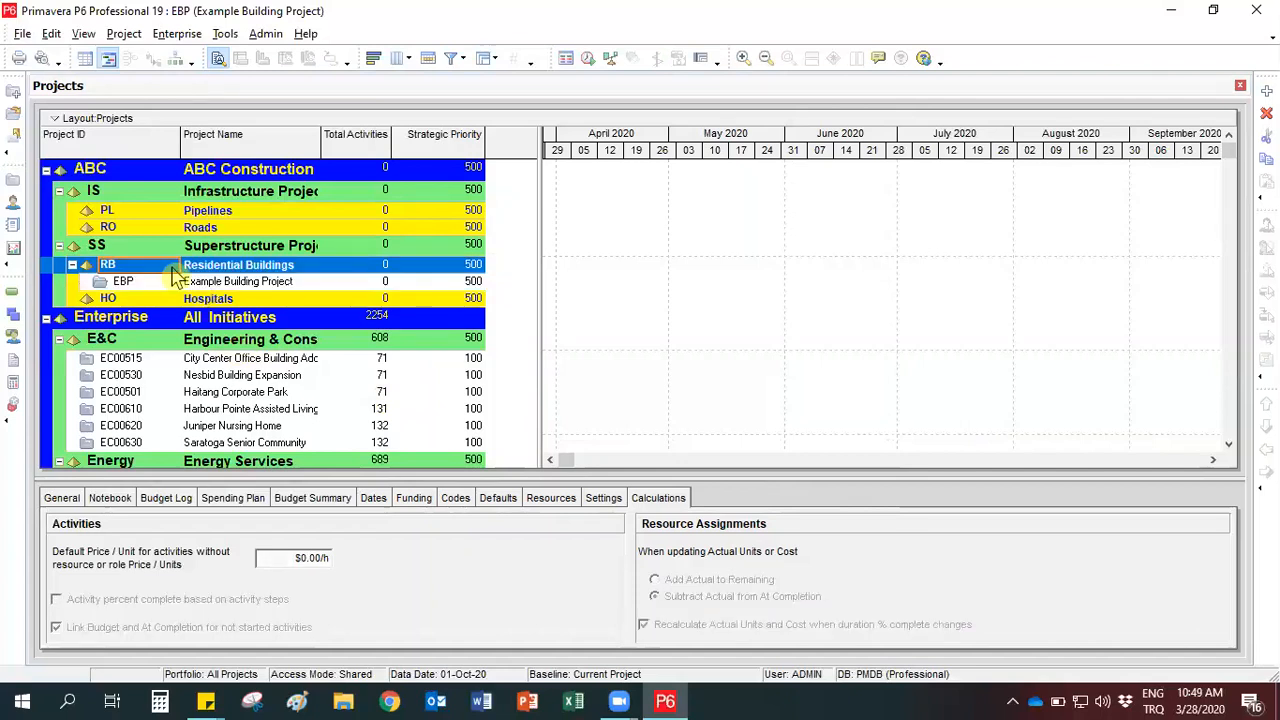
pyautogui.click(204, 285)
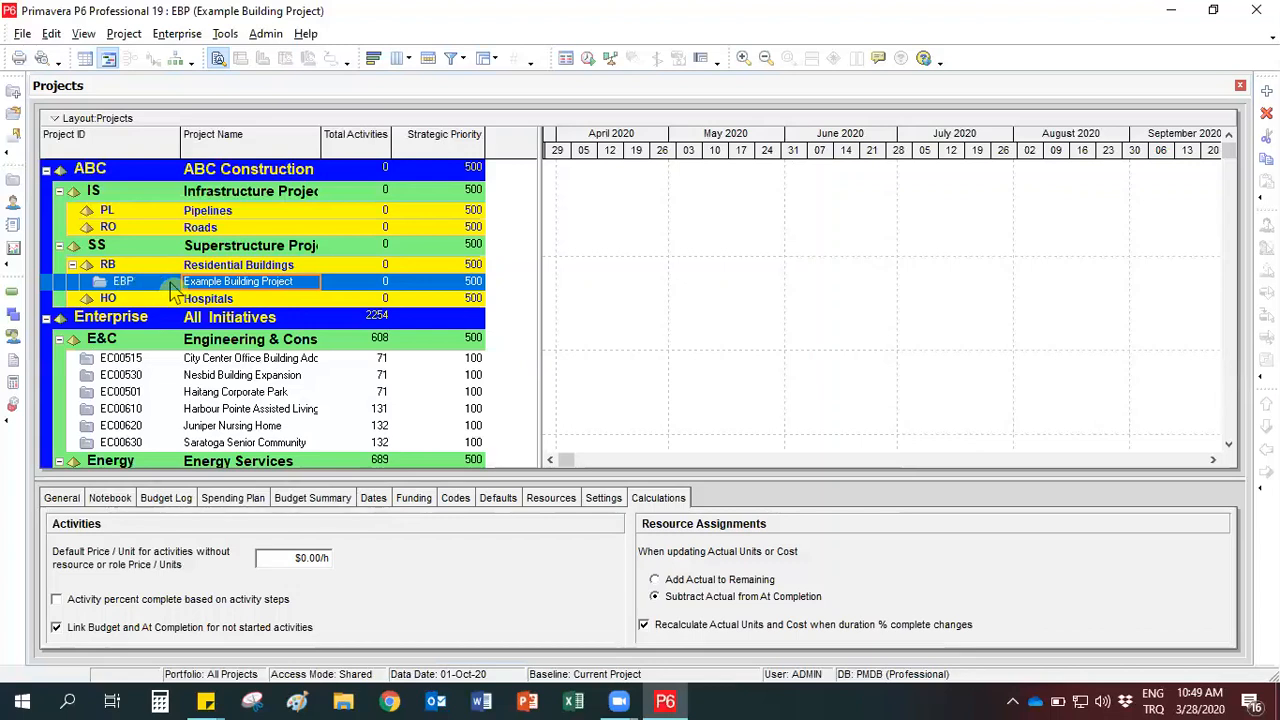
pyautogui.click(171, 285)
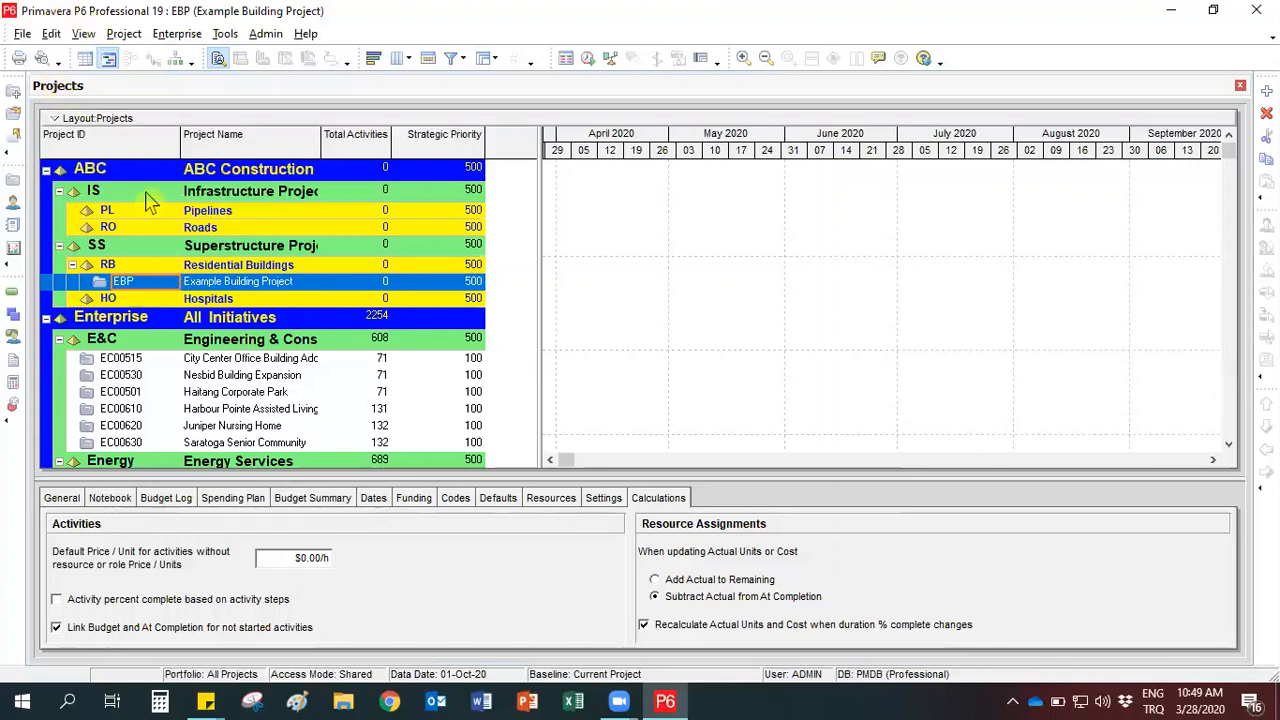
pyautogui.click(205, 285)
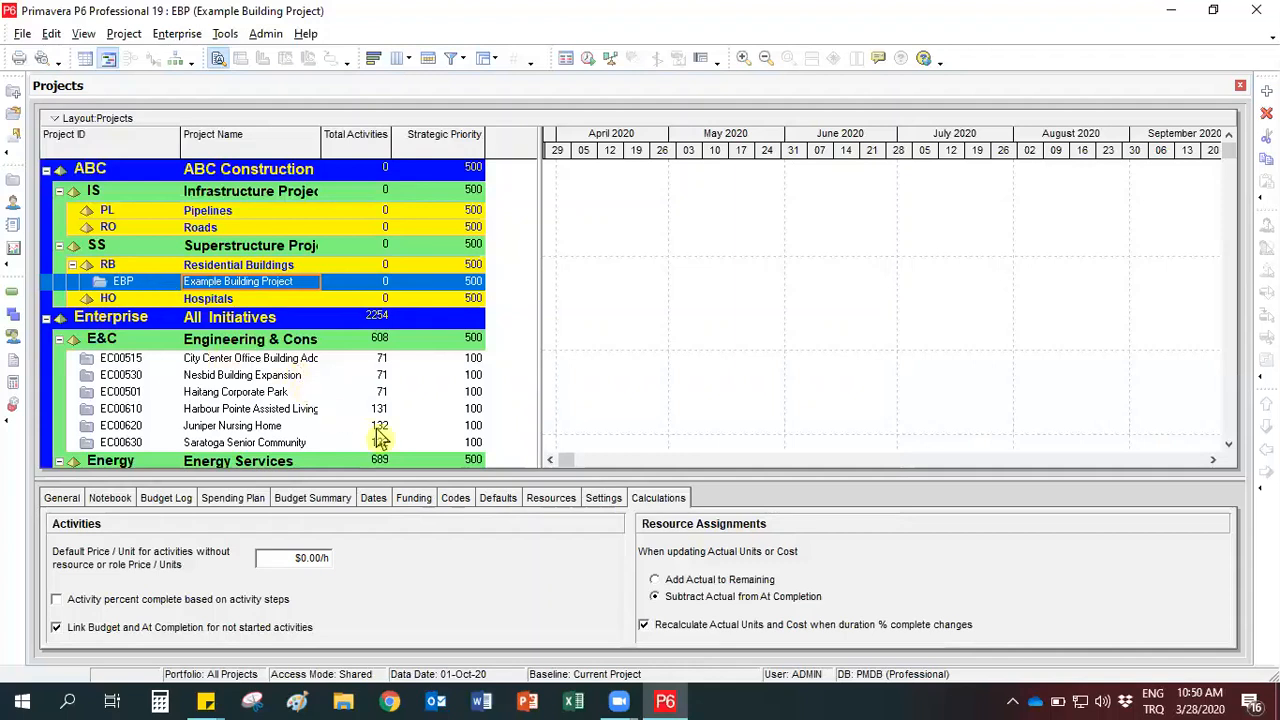
# - Show the project's defaults for new activities and review the list of global calendars
pyautogui.click(498, 498)
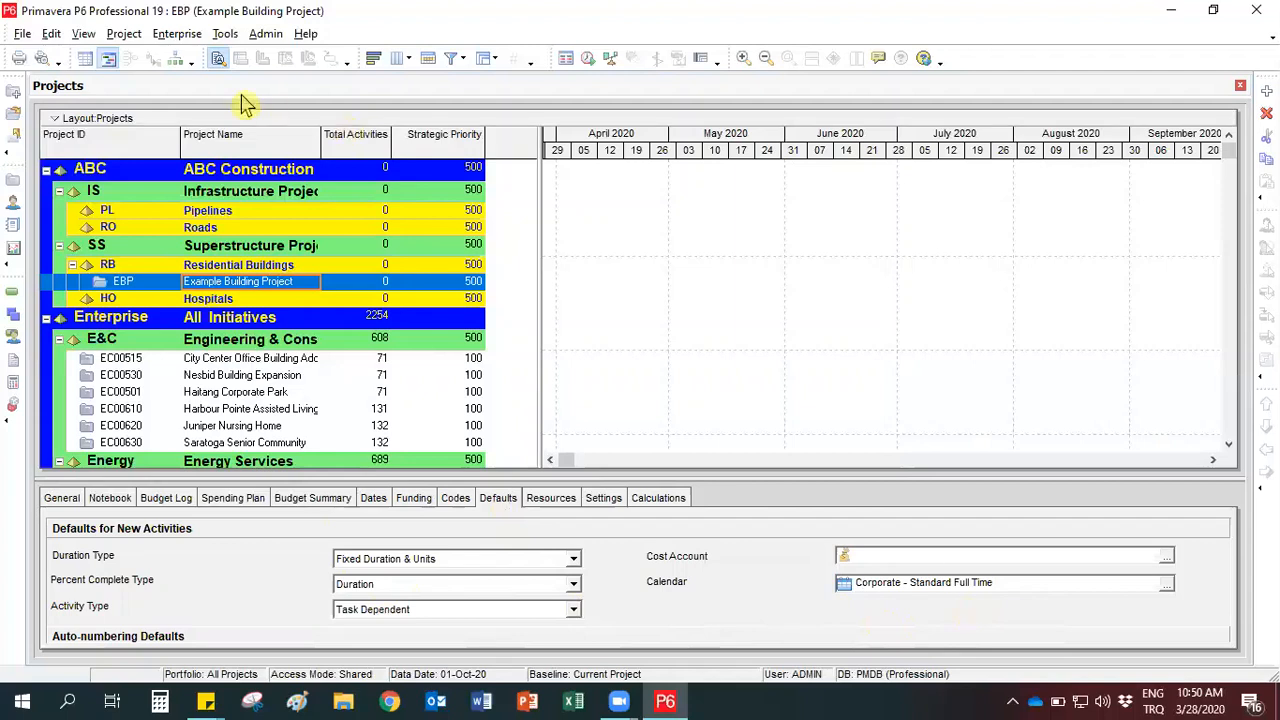
pyautogui.click(172, 40)
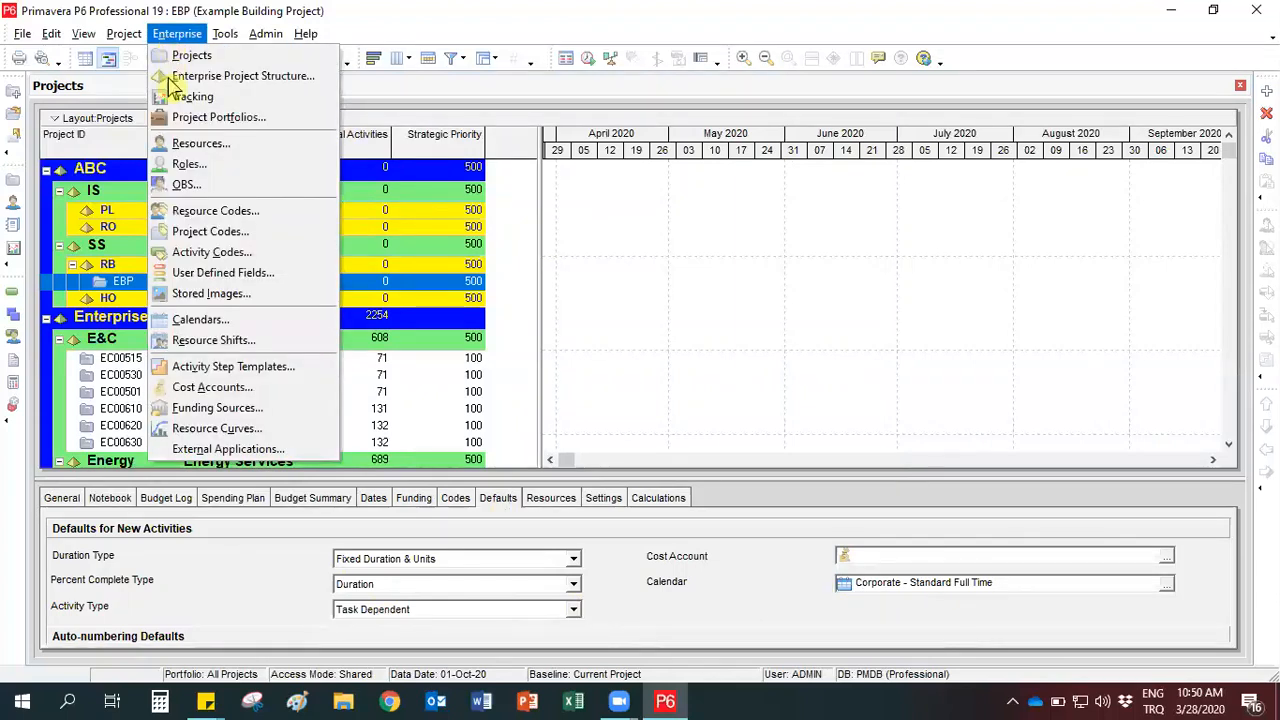
pyautogui.click(210, 319)
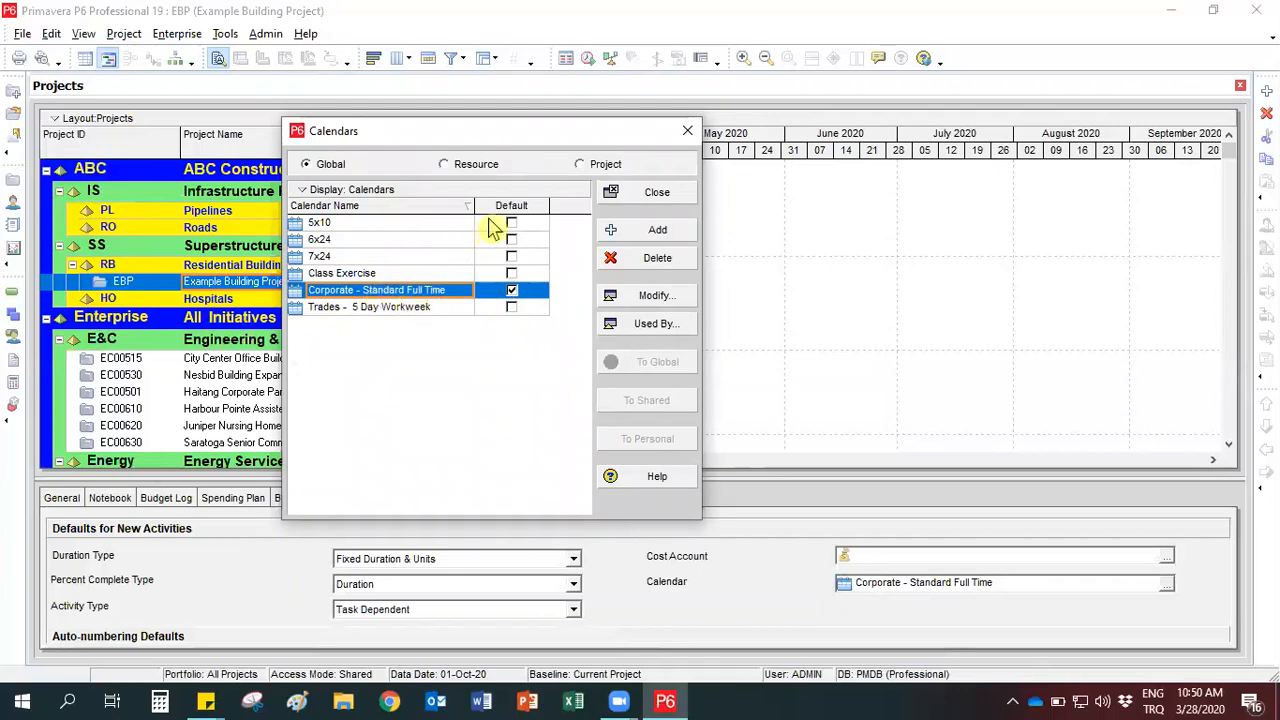
pyautogui.click(687, 130)
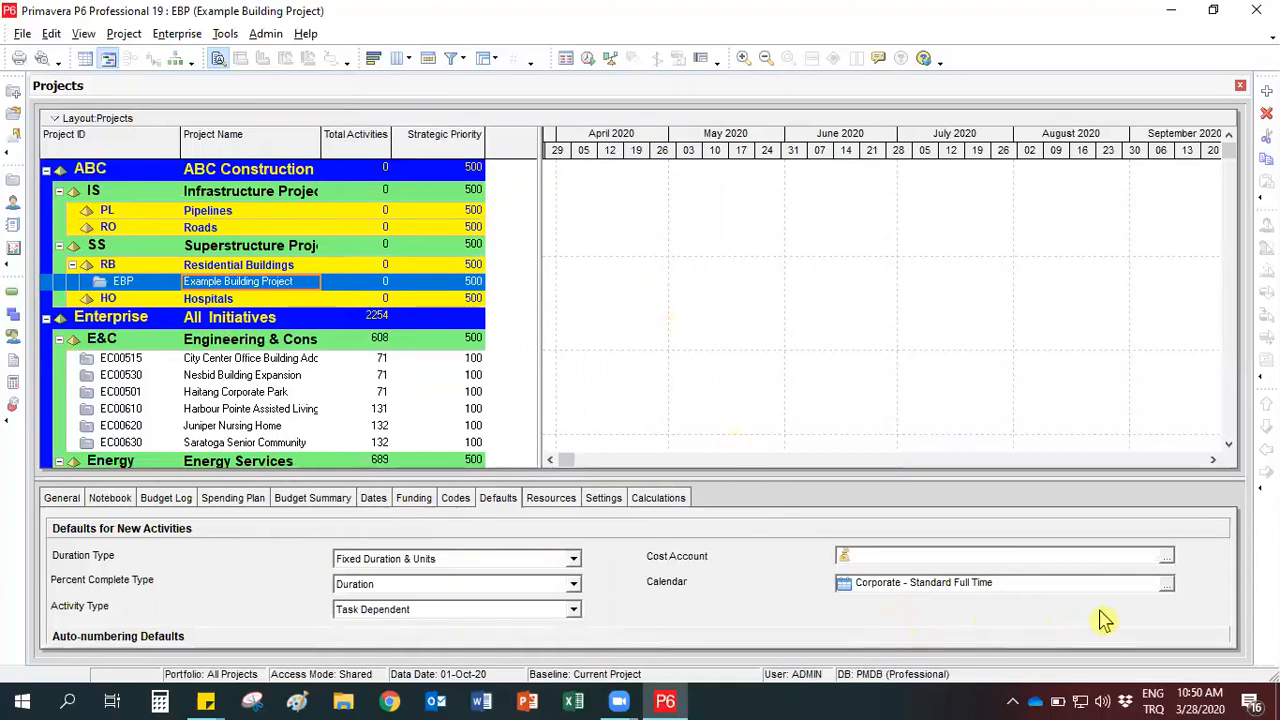
# - Set the default calendar of Example Building Project to the global calendar Class Exercise
pyautogui.click(1166, 583)
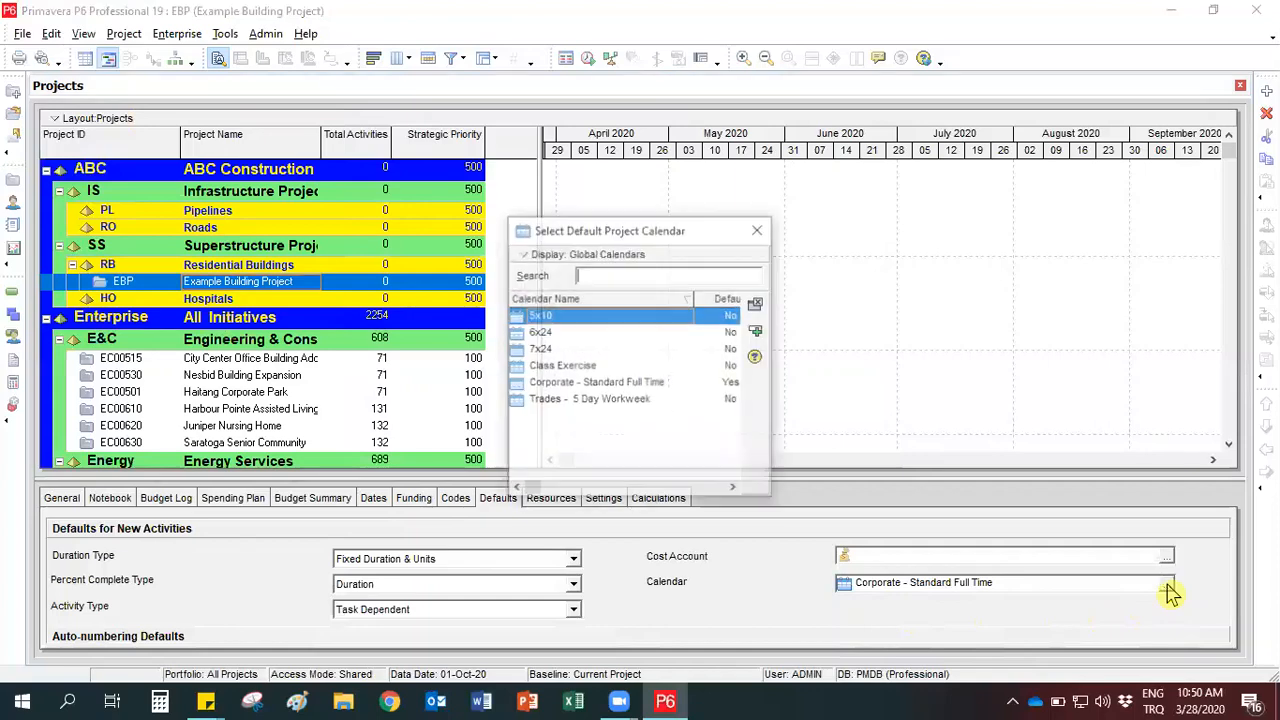
pyautogui.click(545, 367)
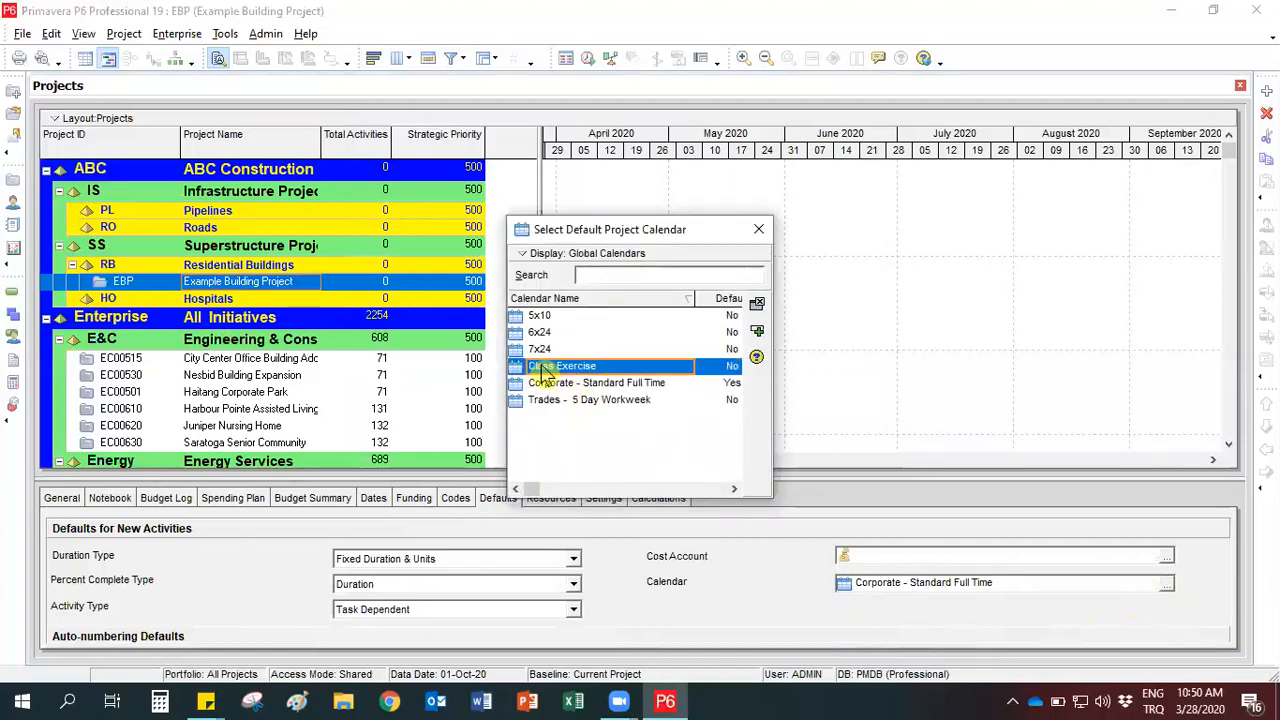
pyautogui.click(523, 253)
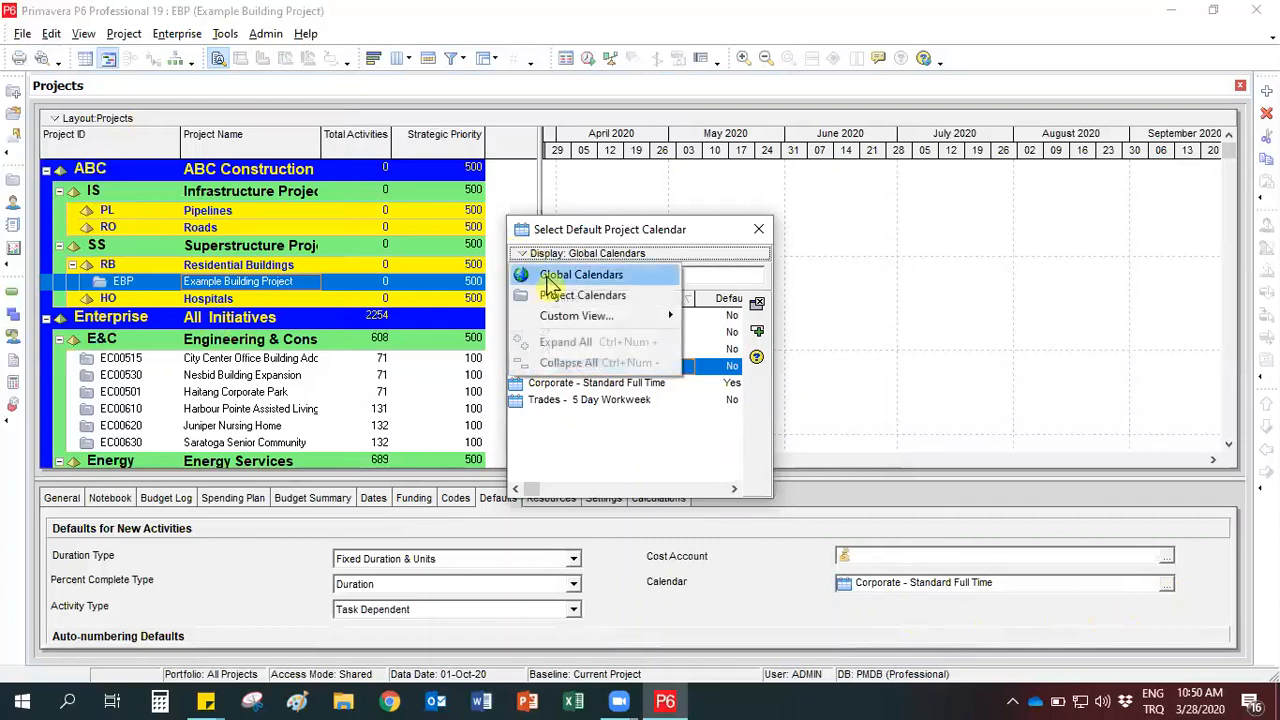
pyautogui.click(548, 278)
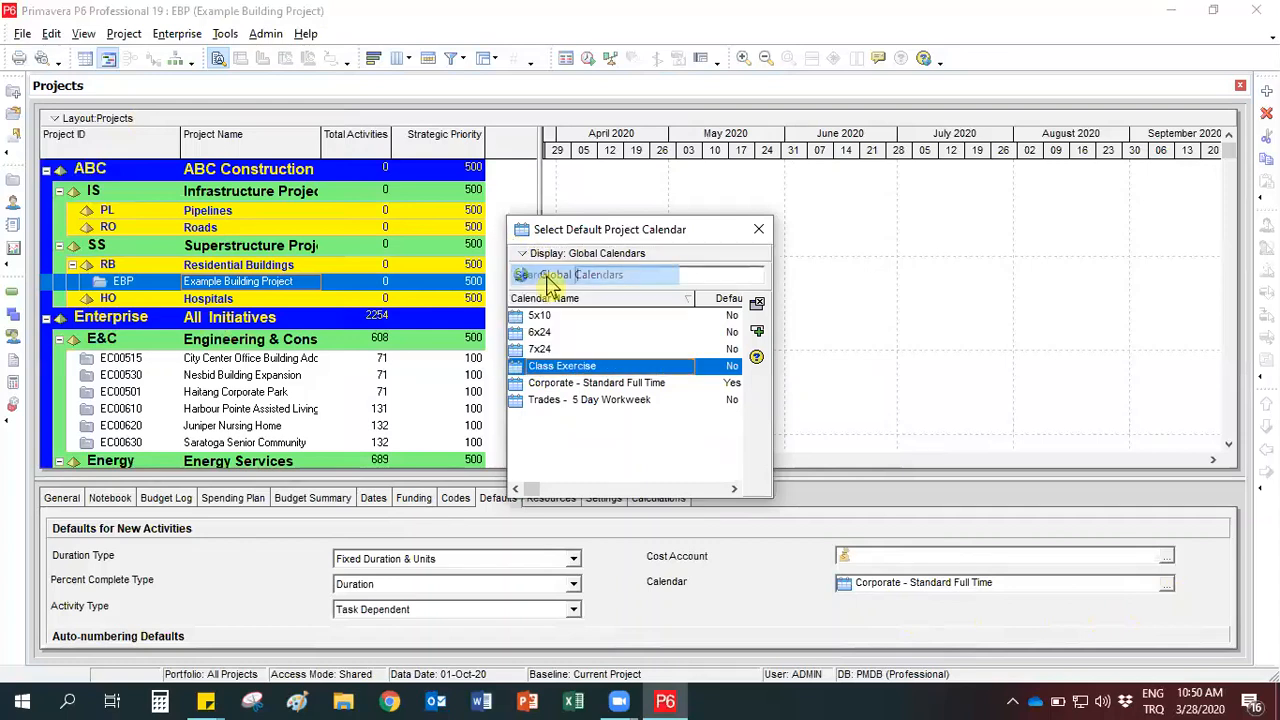
pyautogui.click(758, 333)
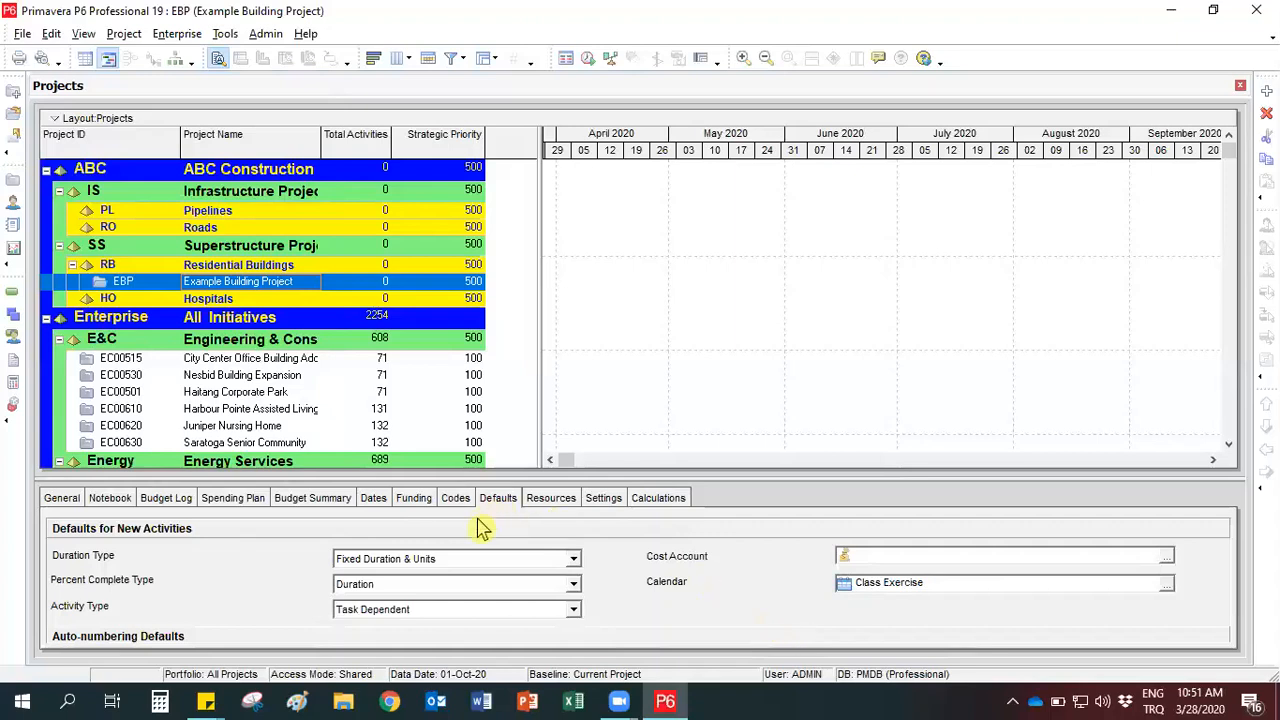
# - Review the schedule dates and the general details of Example Building Project
pyautogui.click(373, 505)
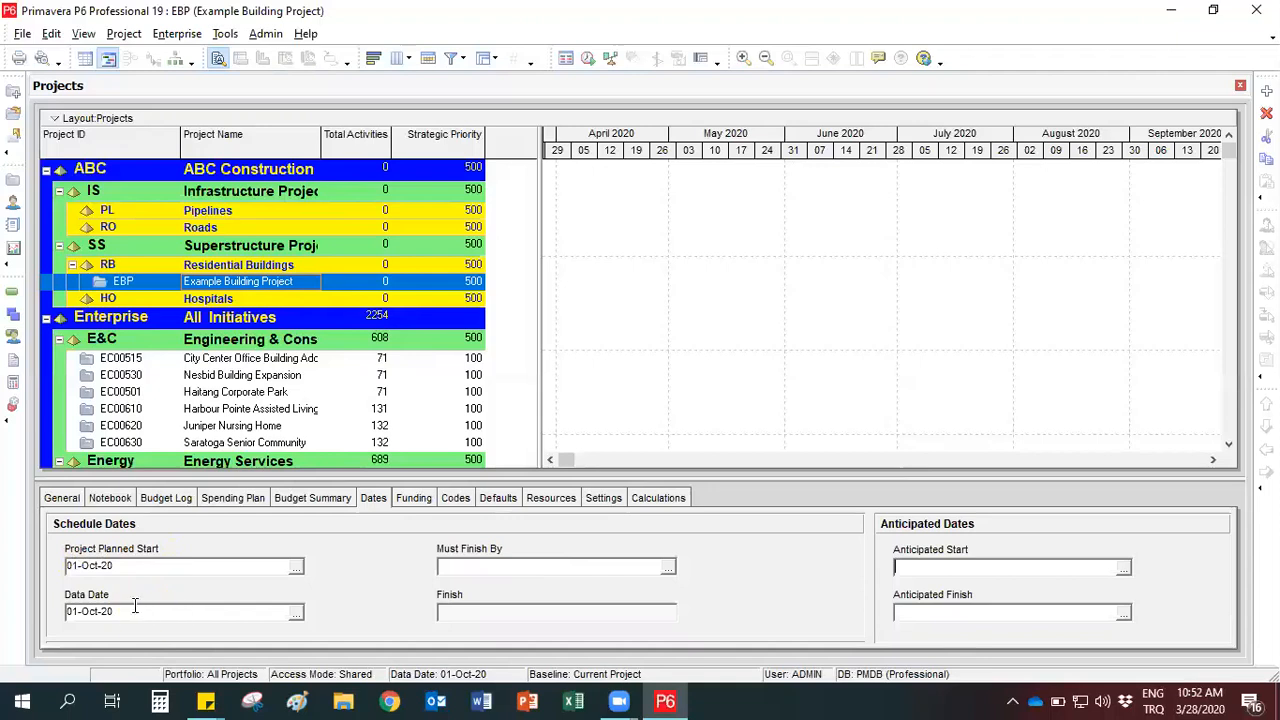
pyautogui.click(72, 500)
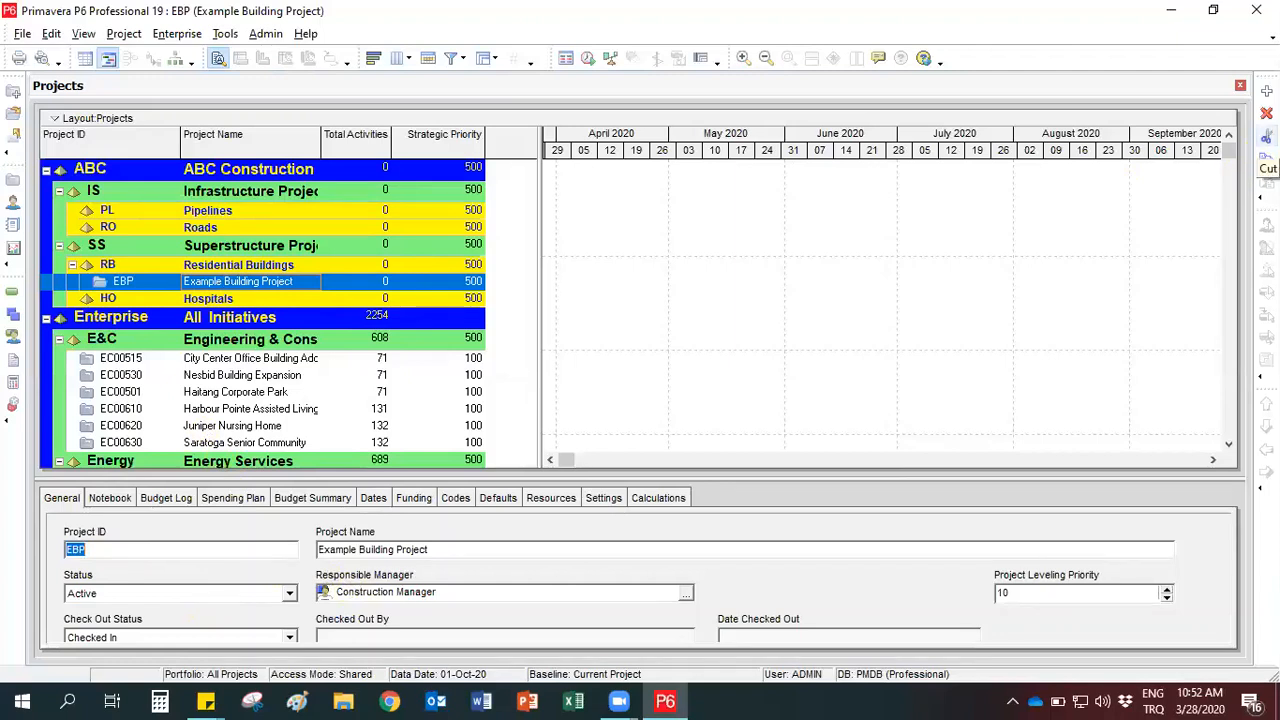
# - Move Example Building Project from Residential Buildings directly under the ABC Construction node
pyautogui.click(118, 170)
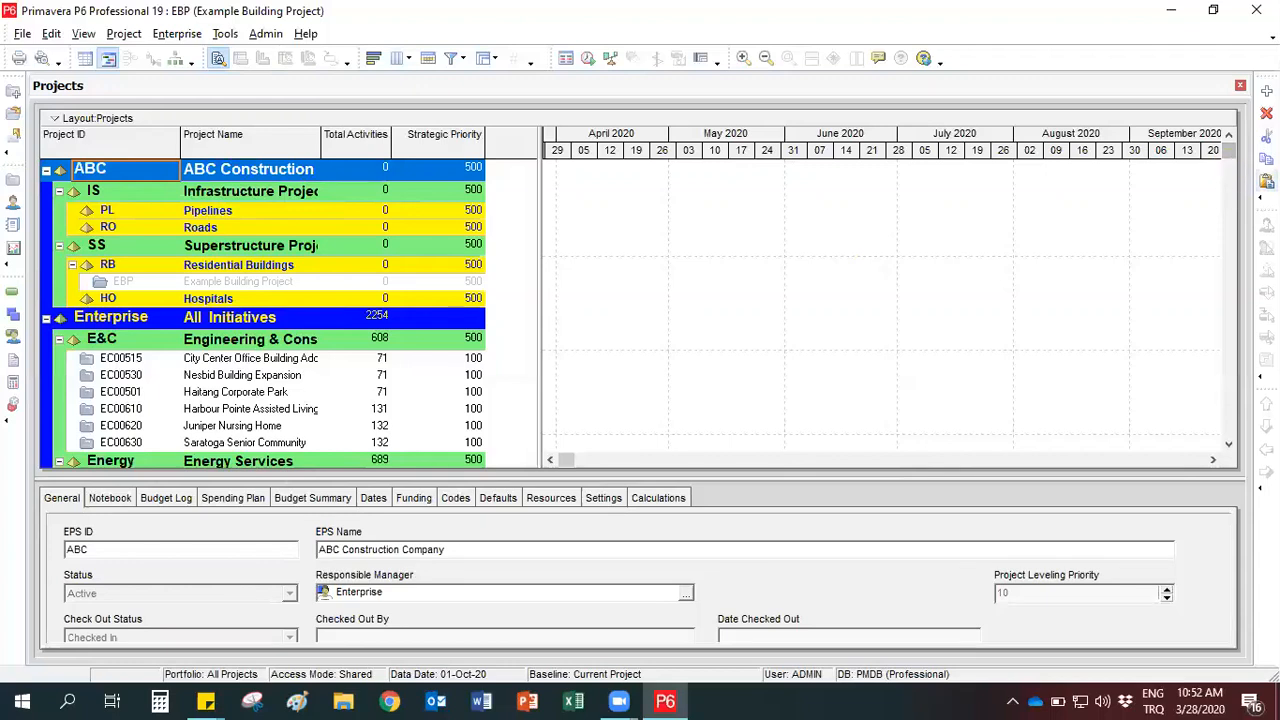
pyautogui.click(1266, 181)
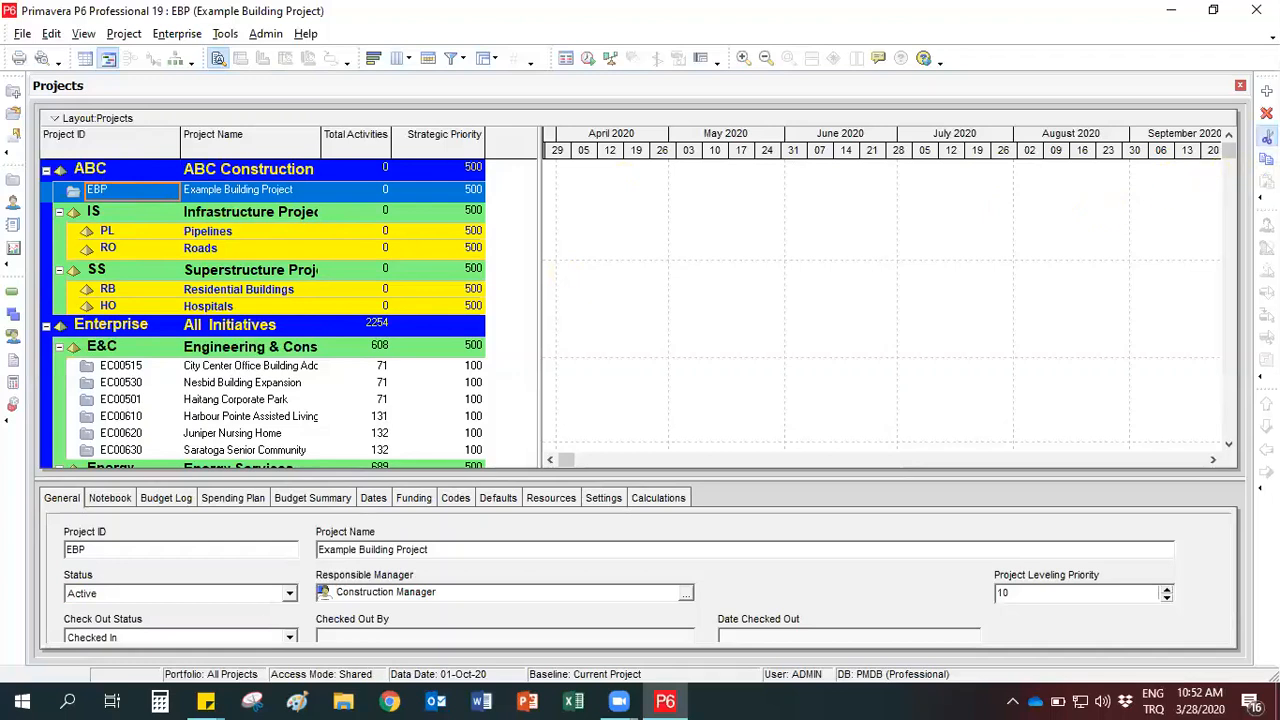
# - Cut Example Building Project from the ABC Construction node and paste it back under Residential Buildings
pyautogui.click(1266, 135)
pyautogui.click(212, 292)
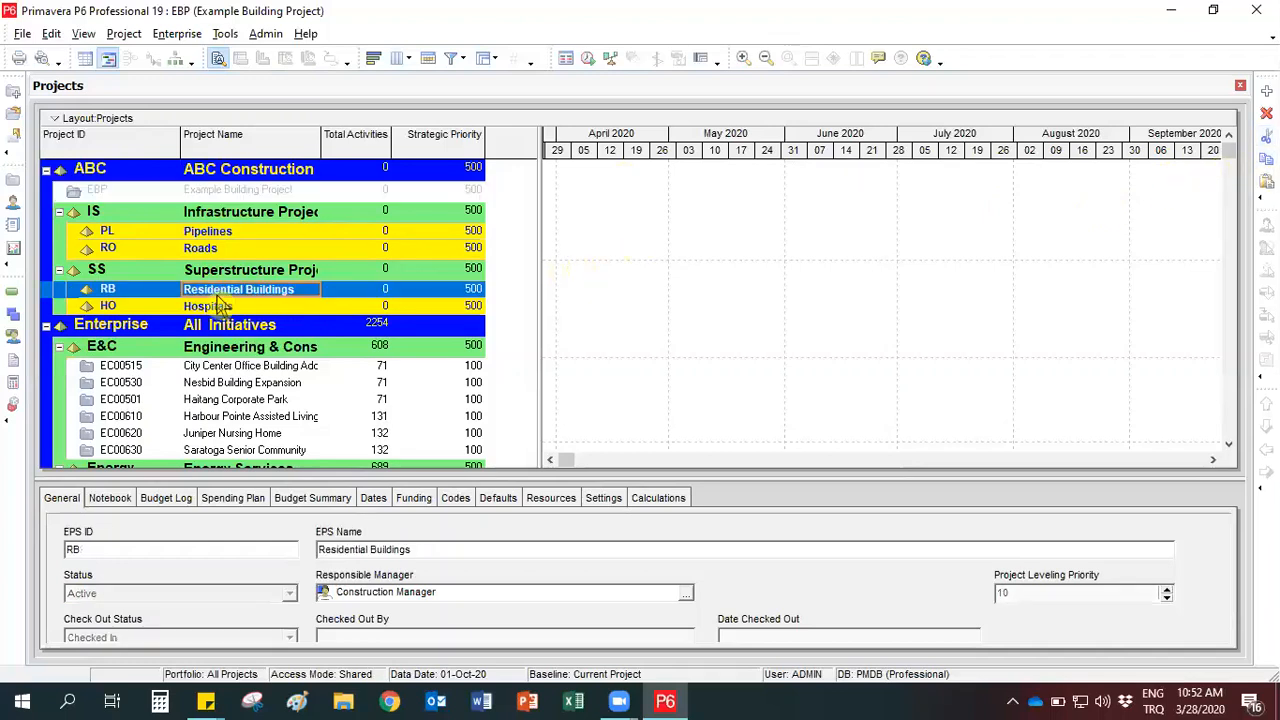
pyautogui.click(1266, 181)
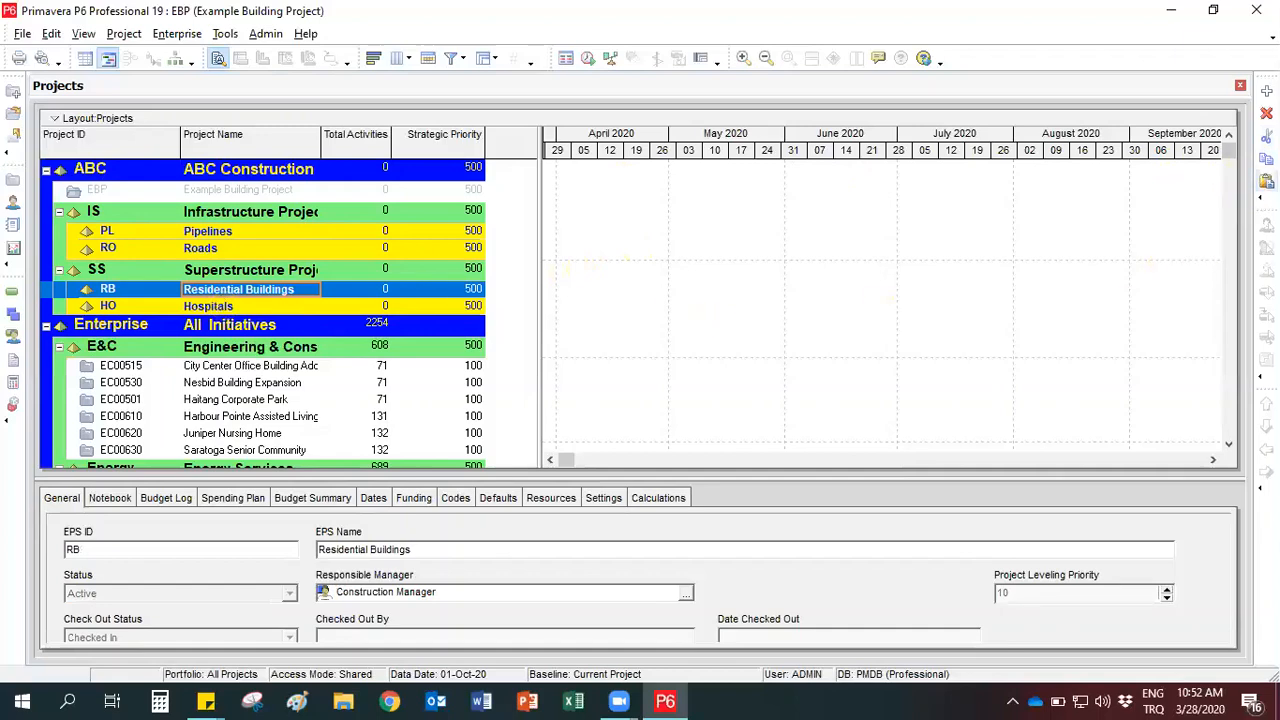